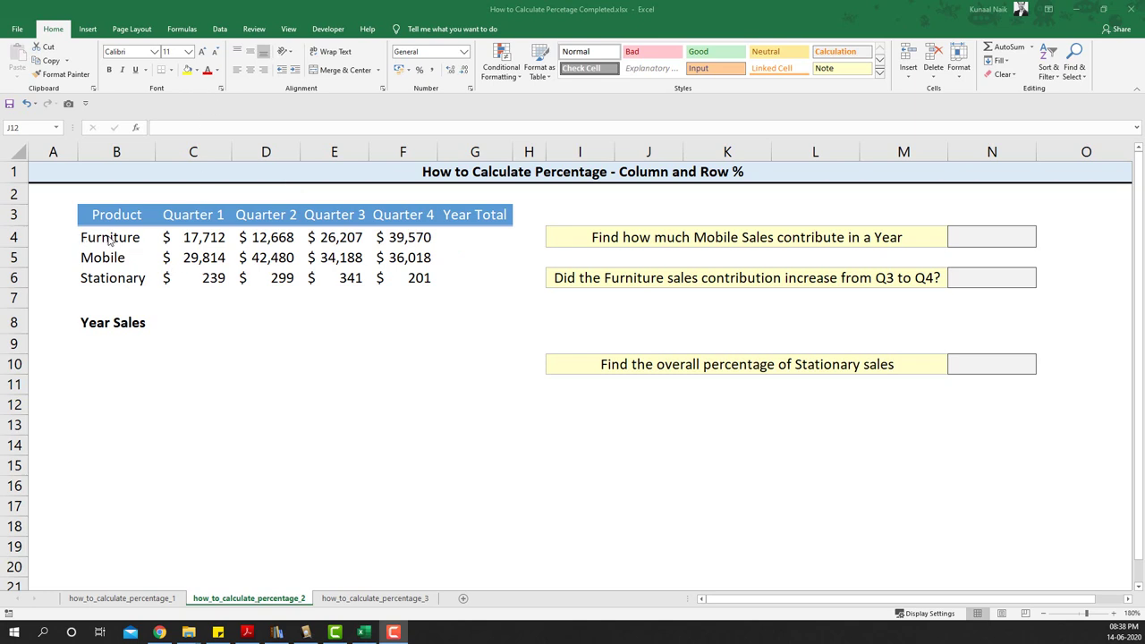
Enter =SUM(C4:F4) in G4 to total Furniture's four quarters
left_click(481, 240)
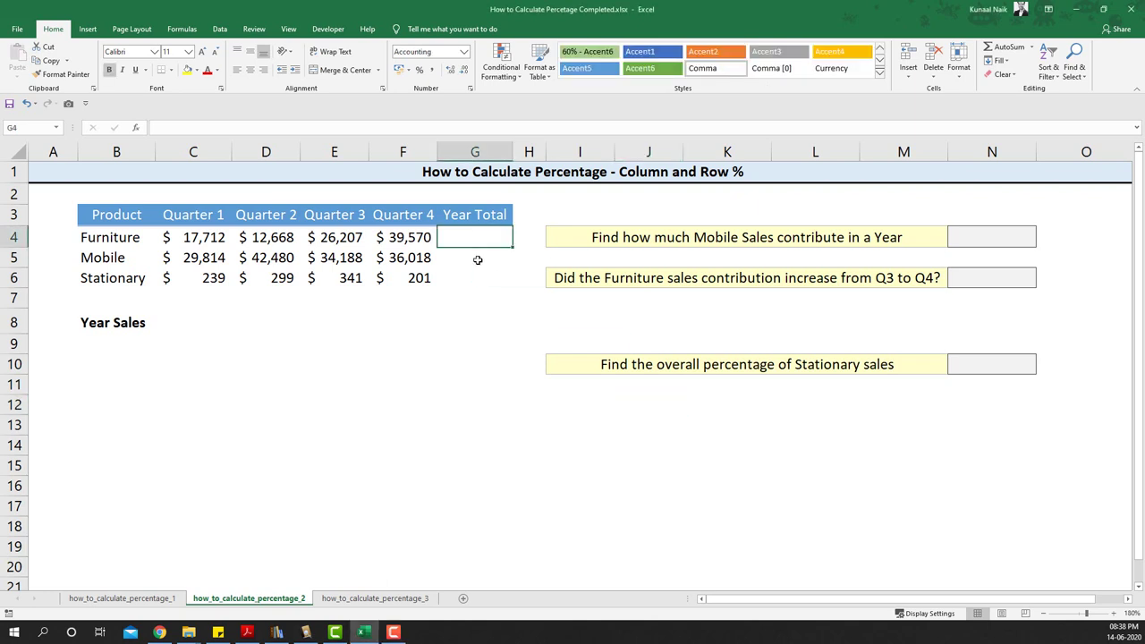
type("=su")
key("Tab")
key("Left")
key("shift+Left")
key("shift+Left")
key("shift+Left")
type(")")
key("Return")
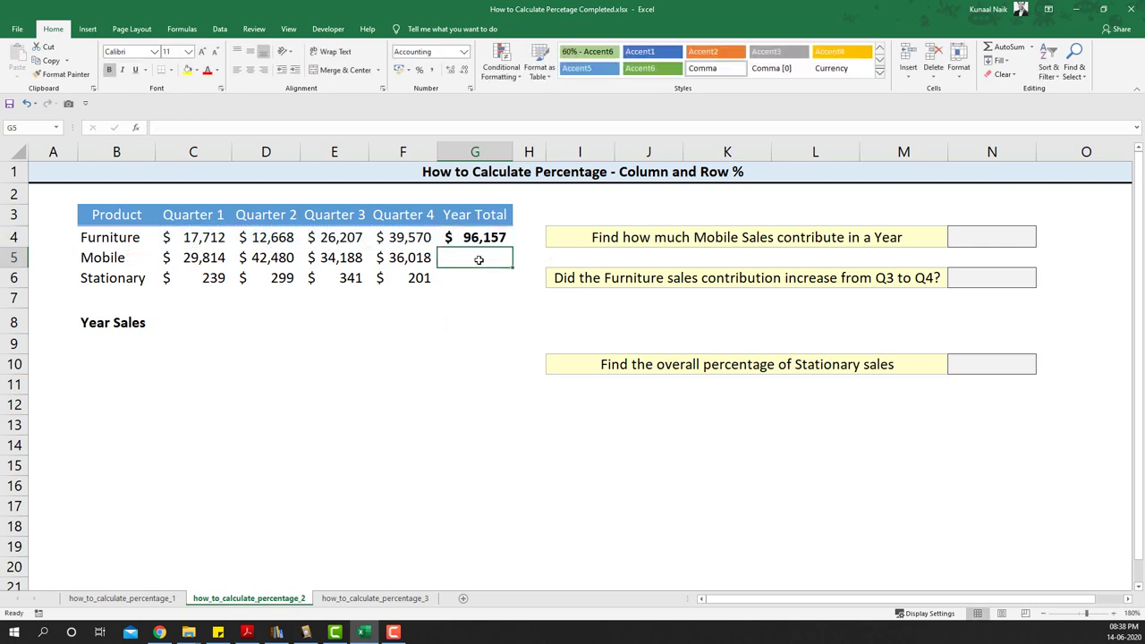
Copy the Year Total formula down to G6 for Mobile and Stationary
left_click(479, 239)
left_click_drag(512, 247, 512, 287)
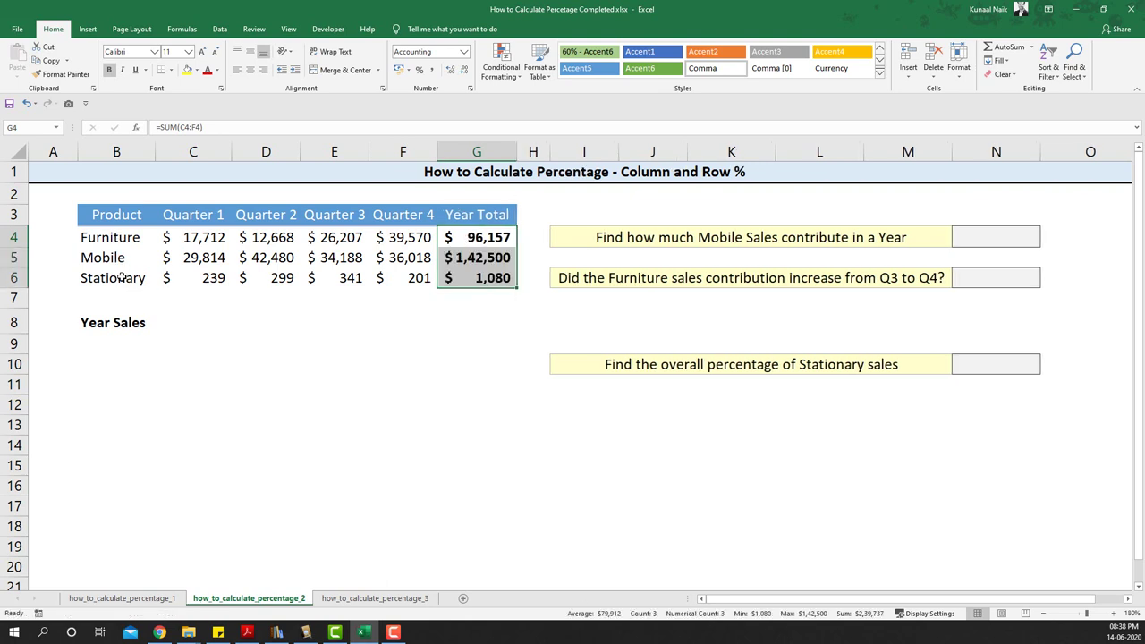
left_click(203, 330)
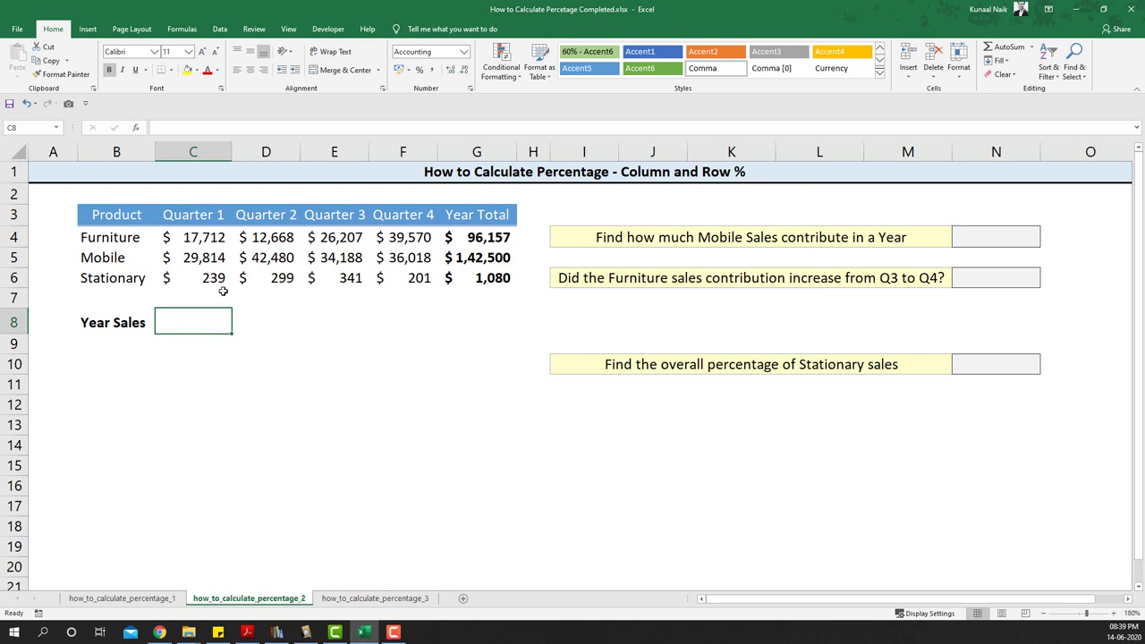
Enter =SUM(C4:C6) in C8 to total Quarter 1 sales, 47,765
type("=sum")
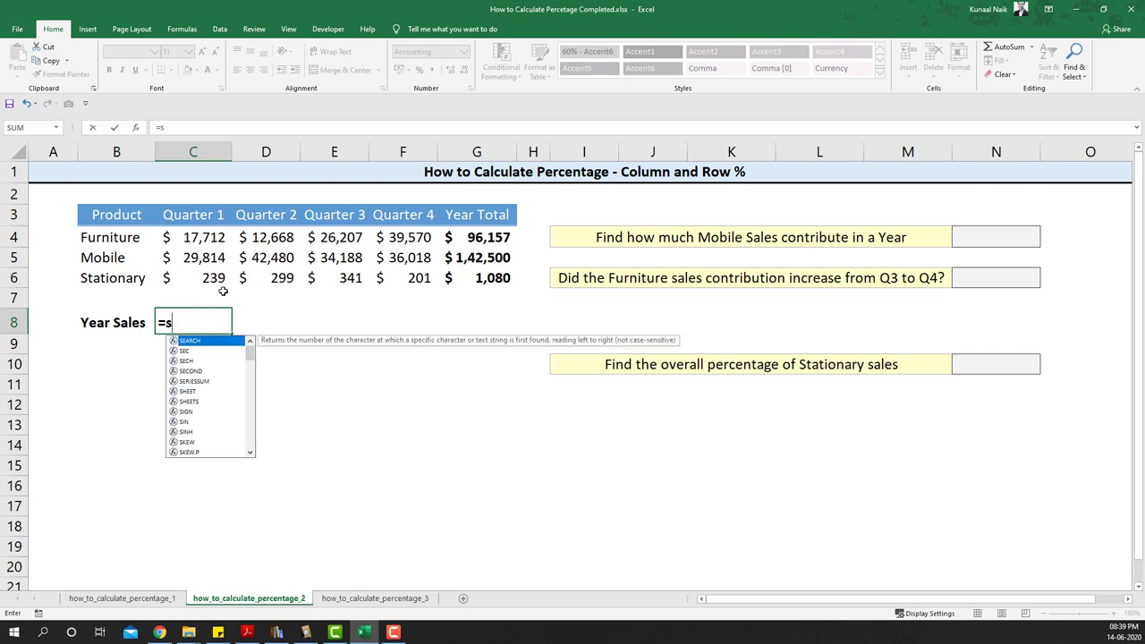
key("Tab")
key("Up")
key("Up")
key("shift+Up")
key("shift+Up")
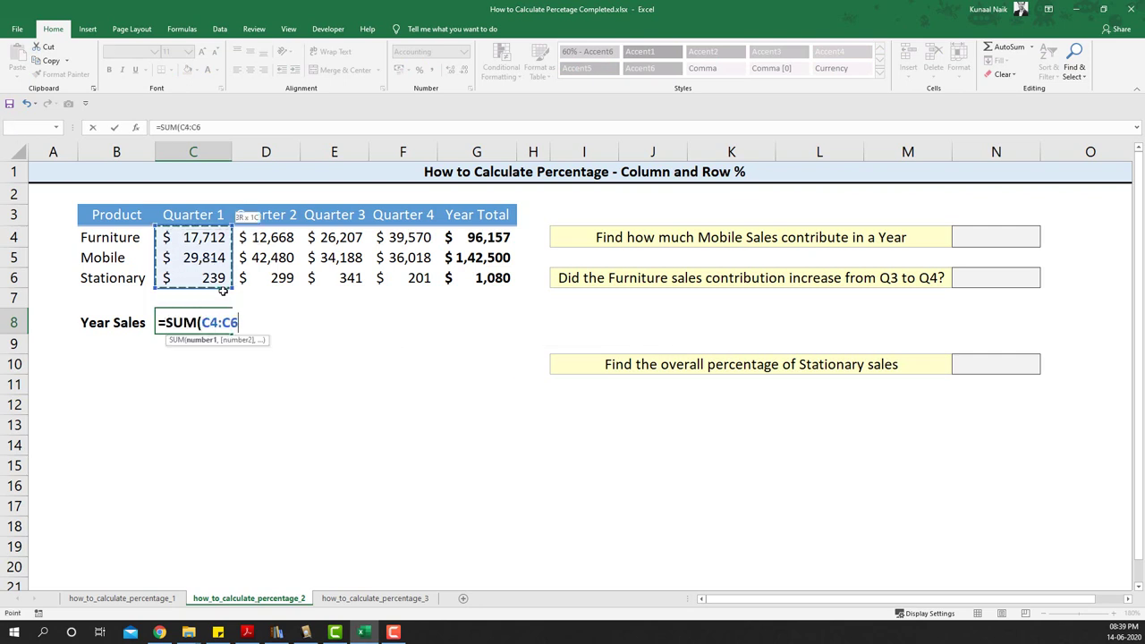
type(")")
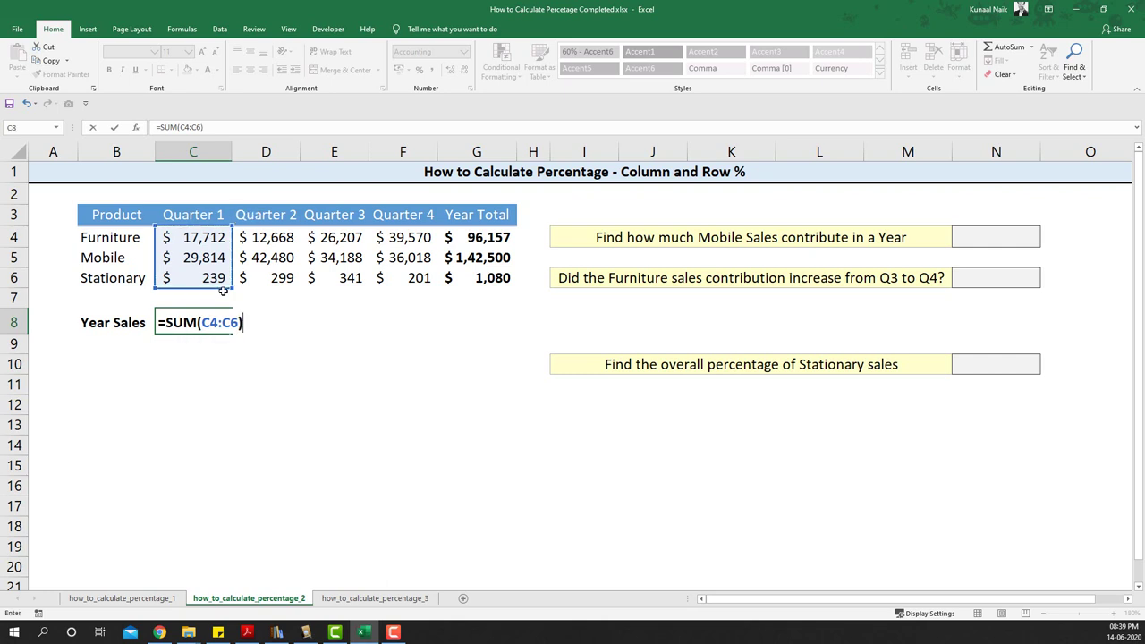
key("Return")
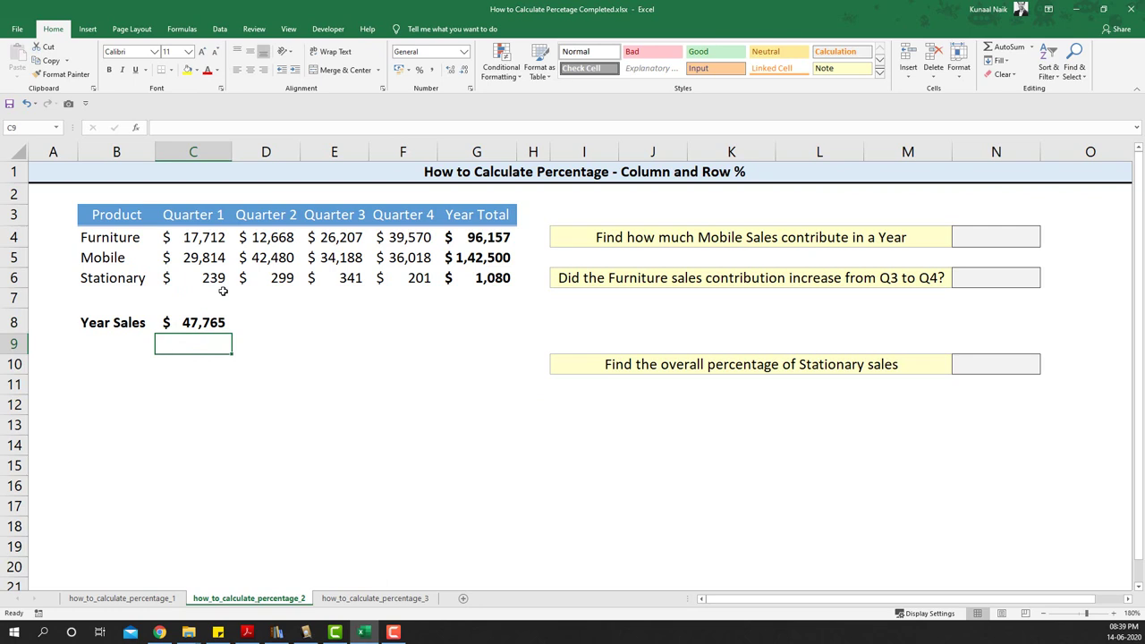
Fill the Year Sales sum across to G8: 55,447, 60,736, 75,789 and 2,39,737
left_click(213, 323)
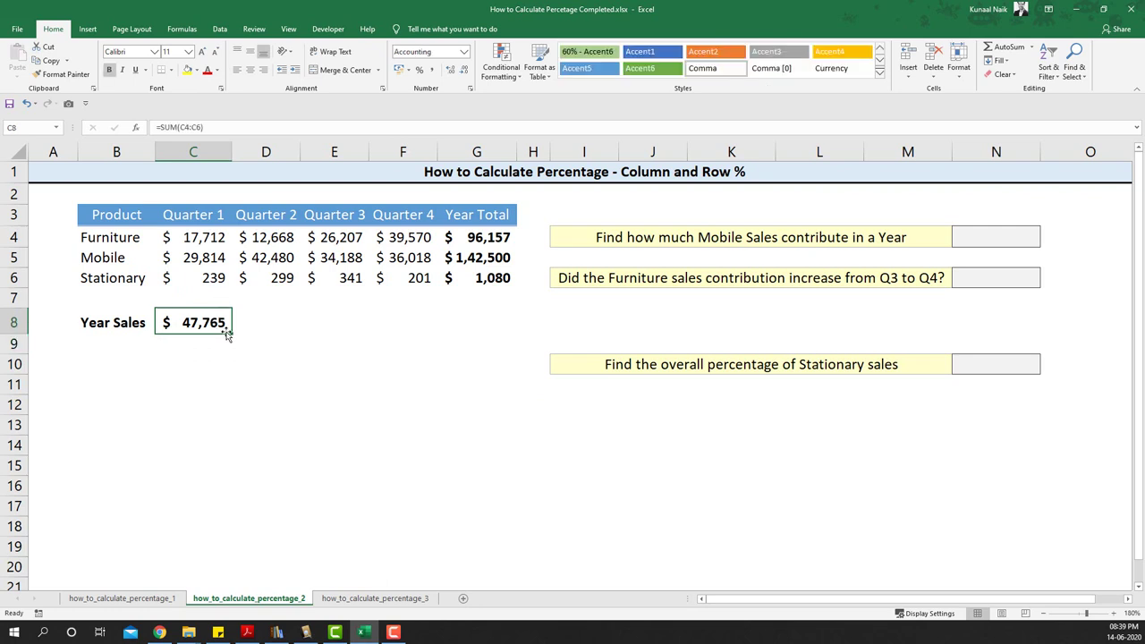
left_click_drag(232, 334, 509, 331)
left_click(480, 340)
left_click_drag(394, 319, 184, 320)
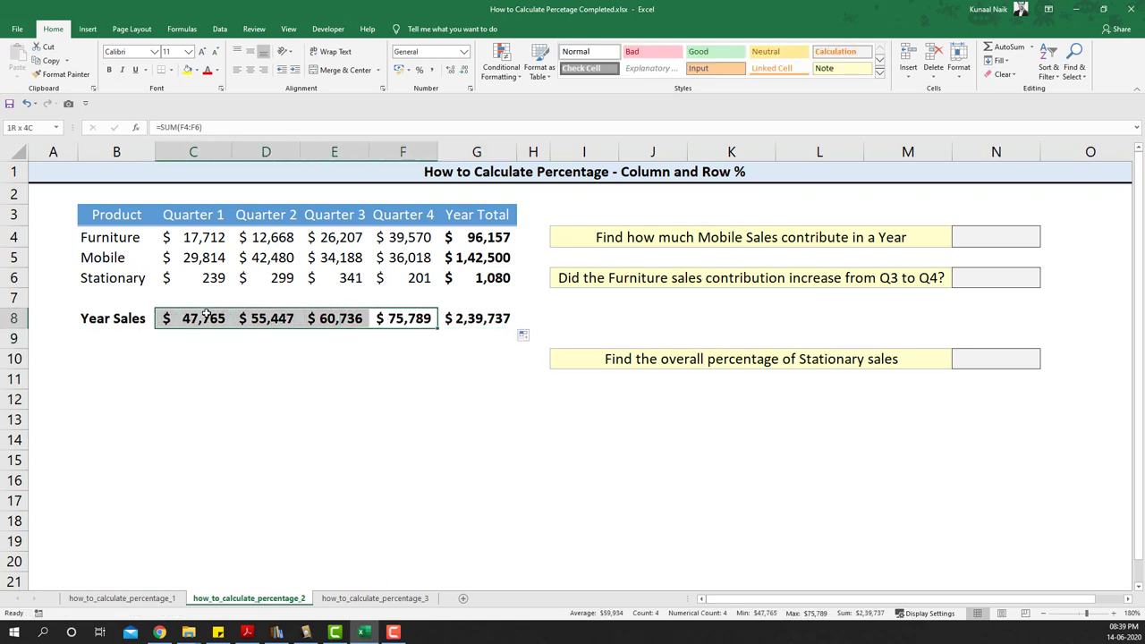
left_click(197, 153)
left_click(335, 152)
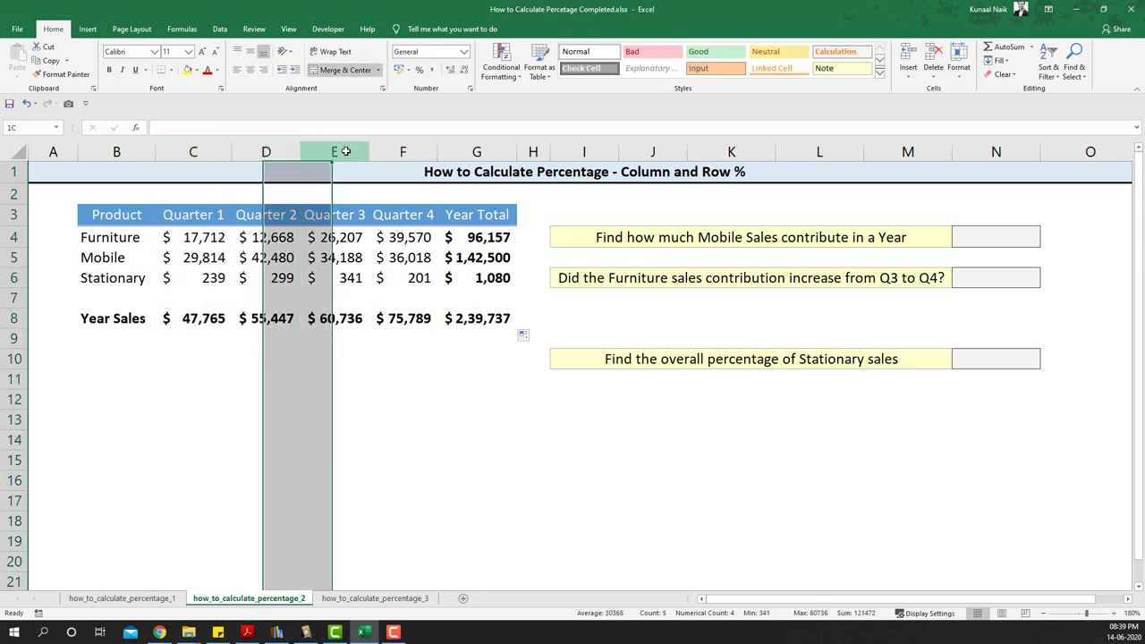
left_click(424, 150)
left_click(409, 376)
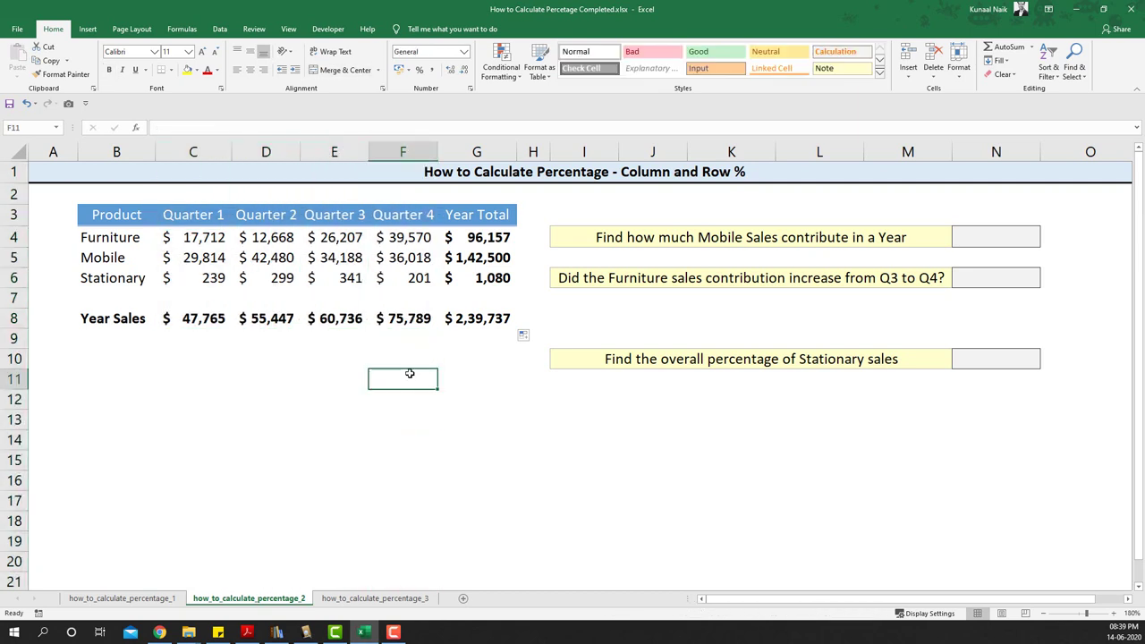
left_click(490, 316)
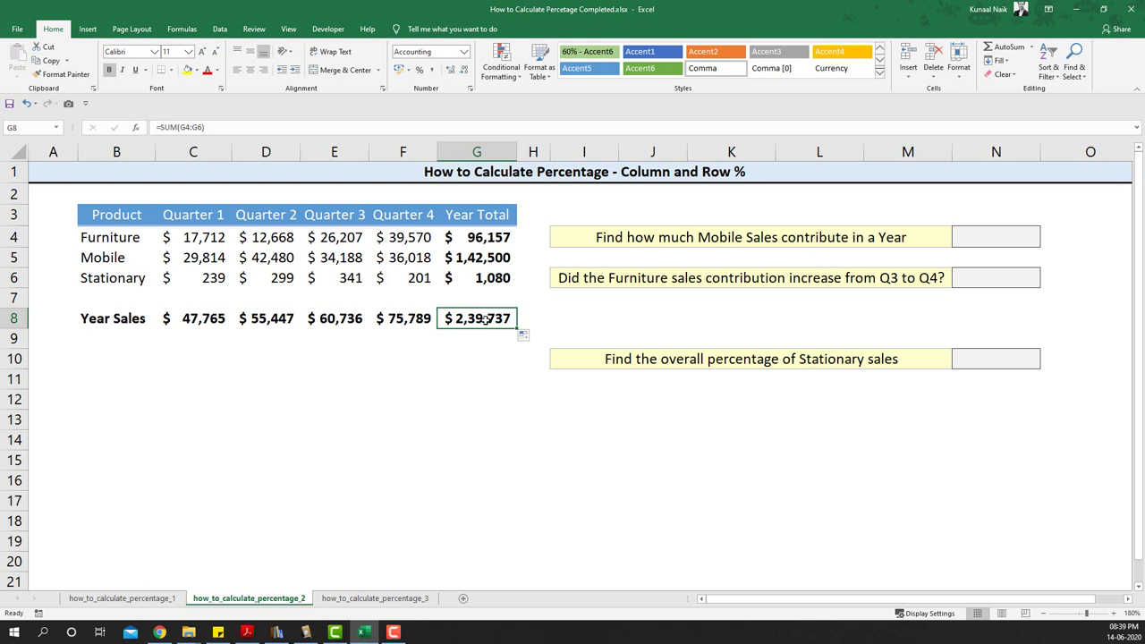
left_click(668, 238)
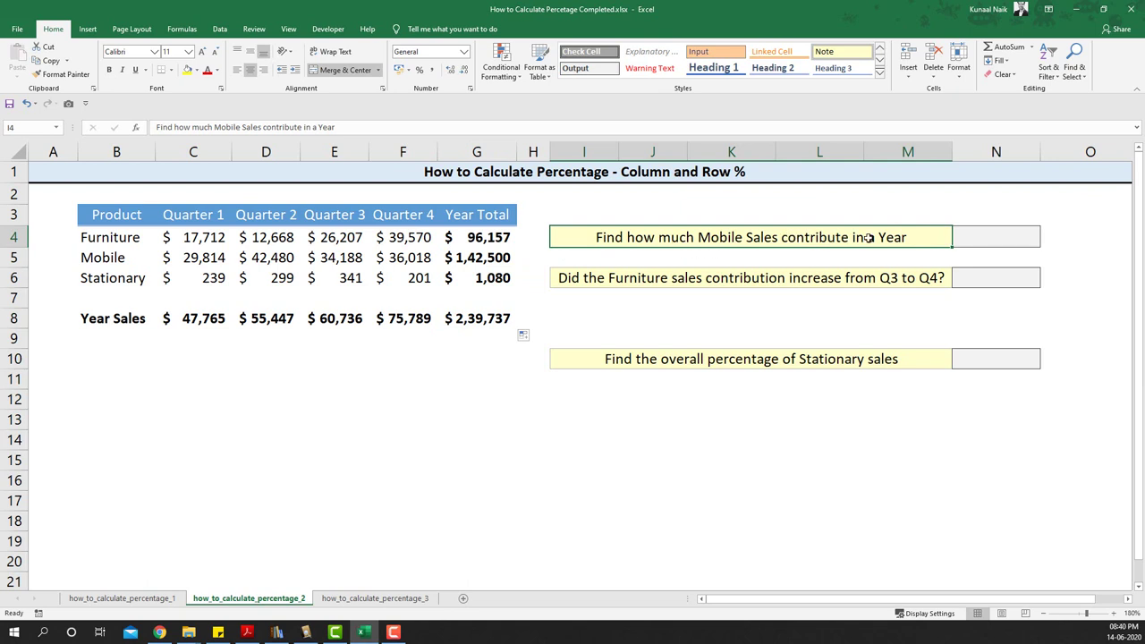
left_click(979, 234)
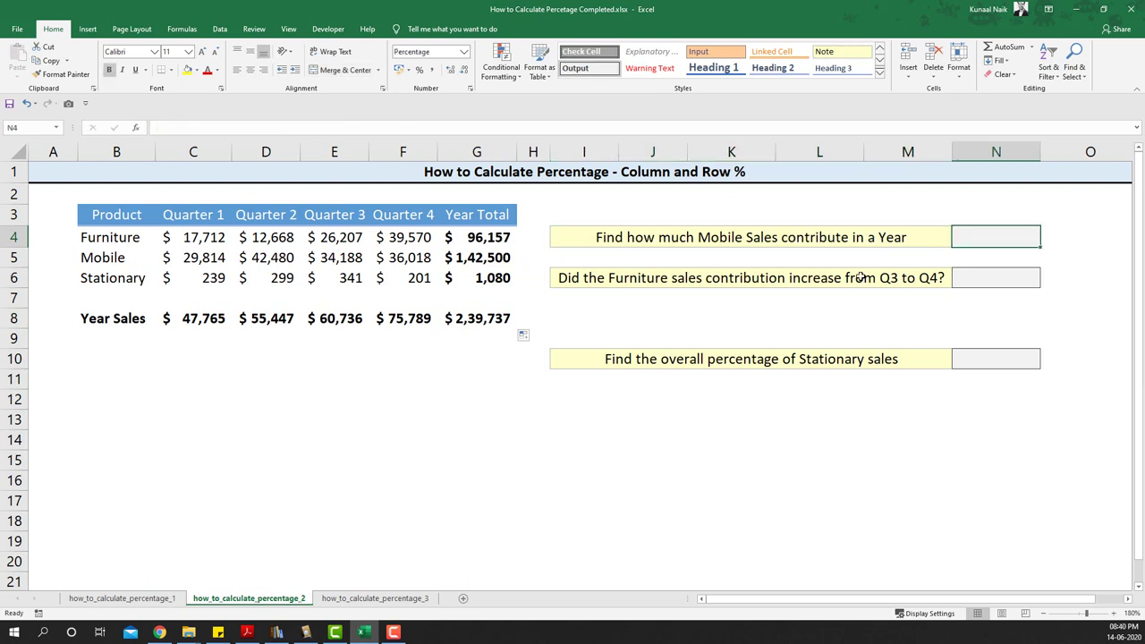
left_click(474, 257)
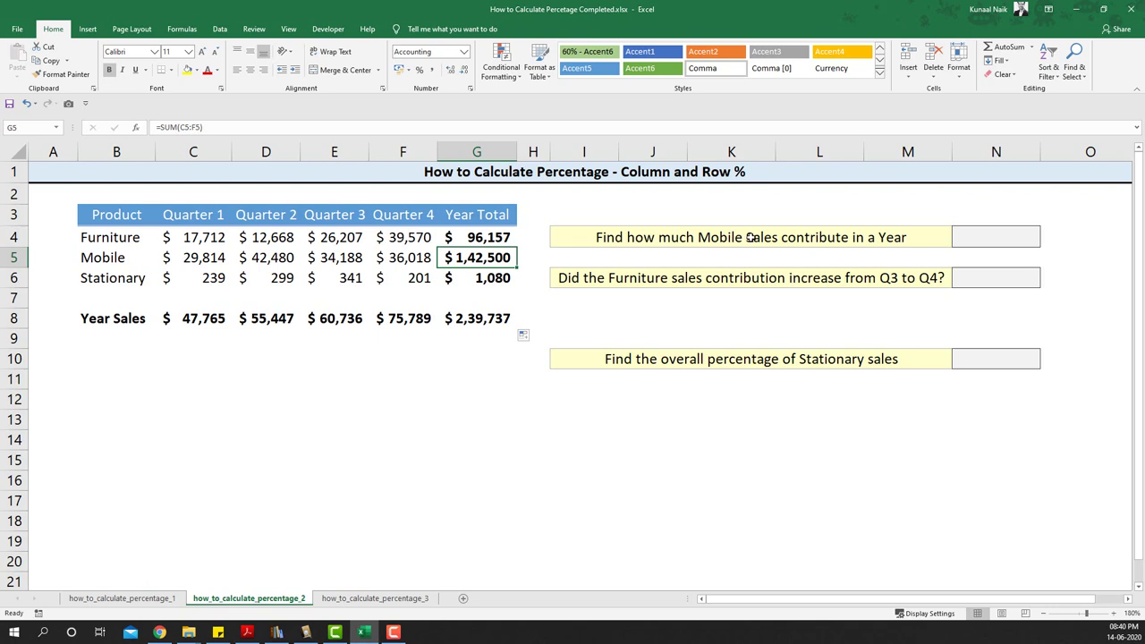
left_click_drag(113, 259, 492, 262)
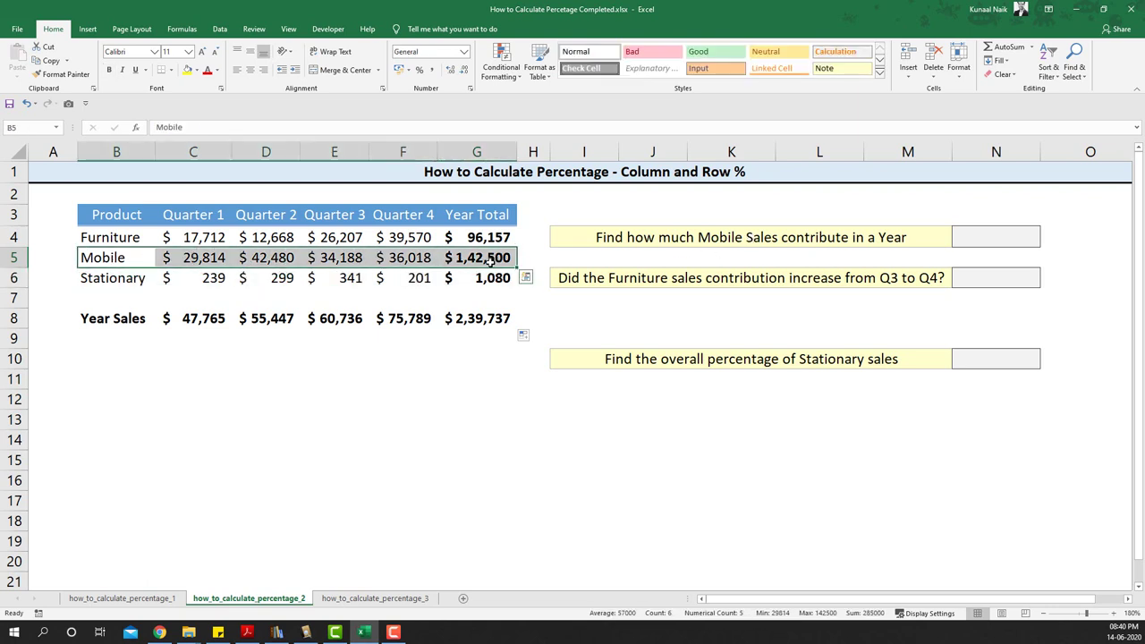
left_click(487, 260)
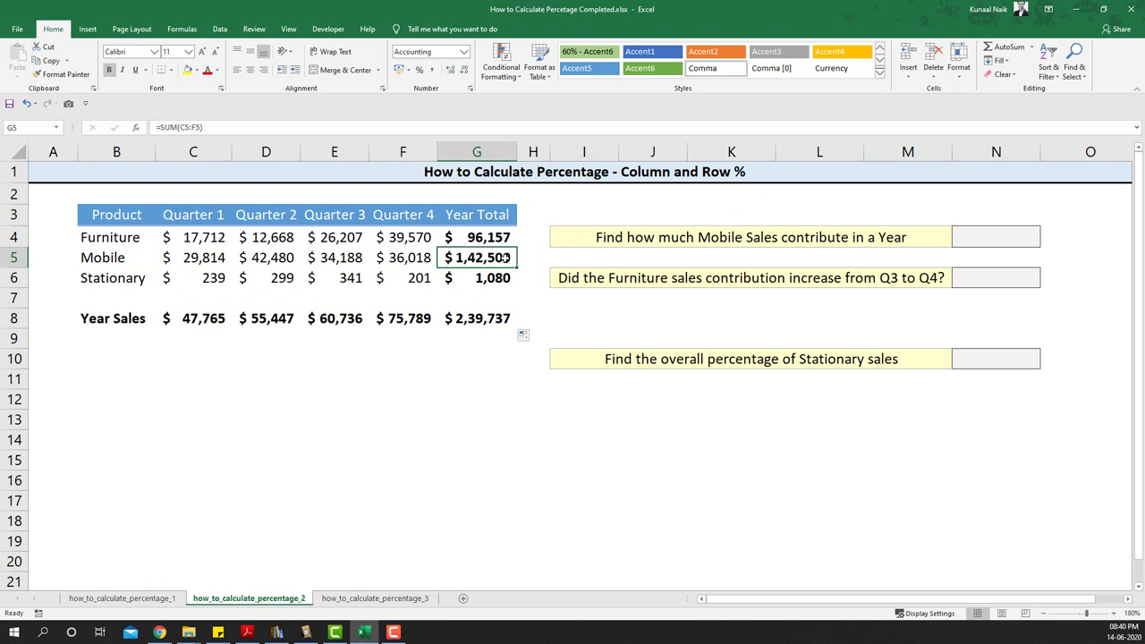
left_click(470, 323)
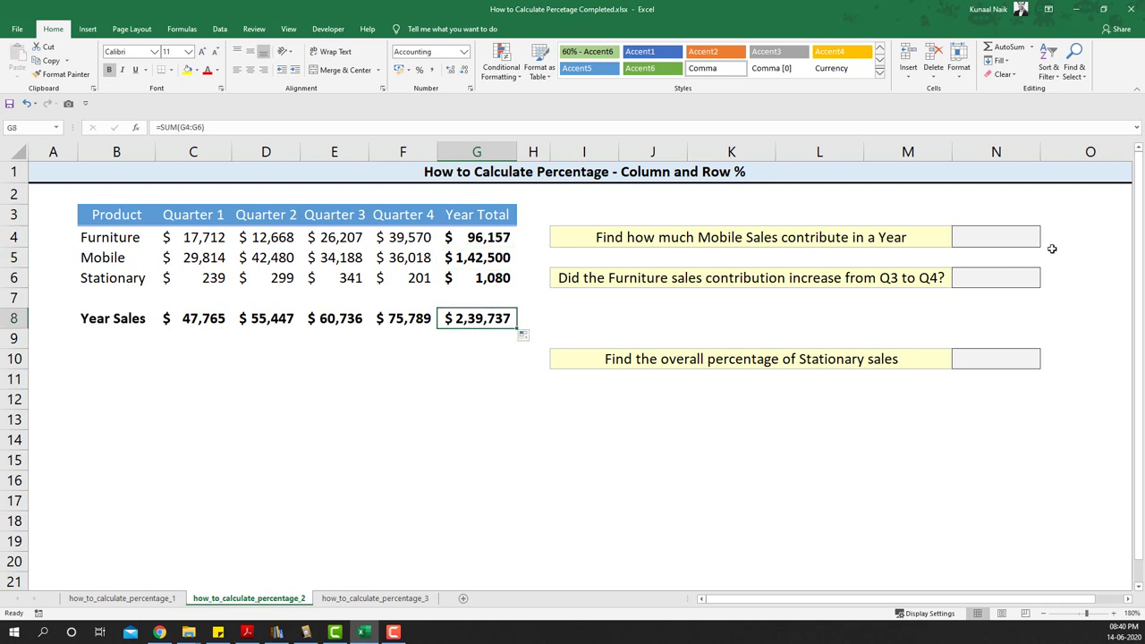
left_click(991, 236)
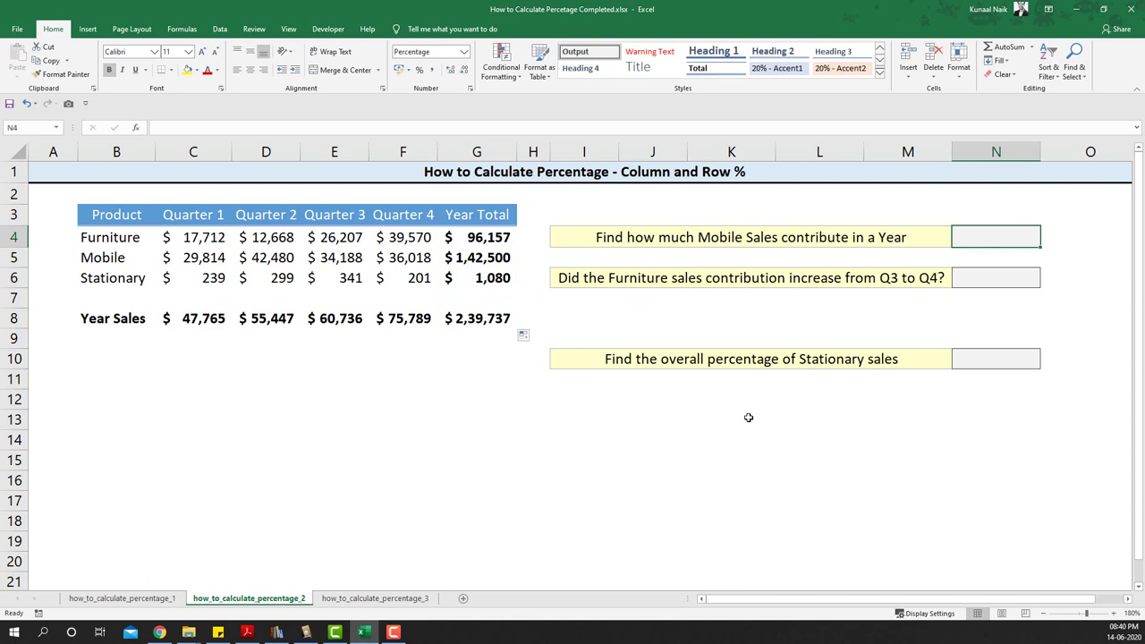
Enter =G5/G8 in N4 to show Mobile's share of year sales, 59.4%
type("=")
left_click(483, 259)
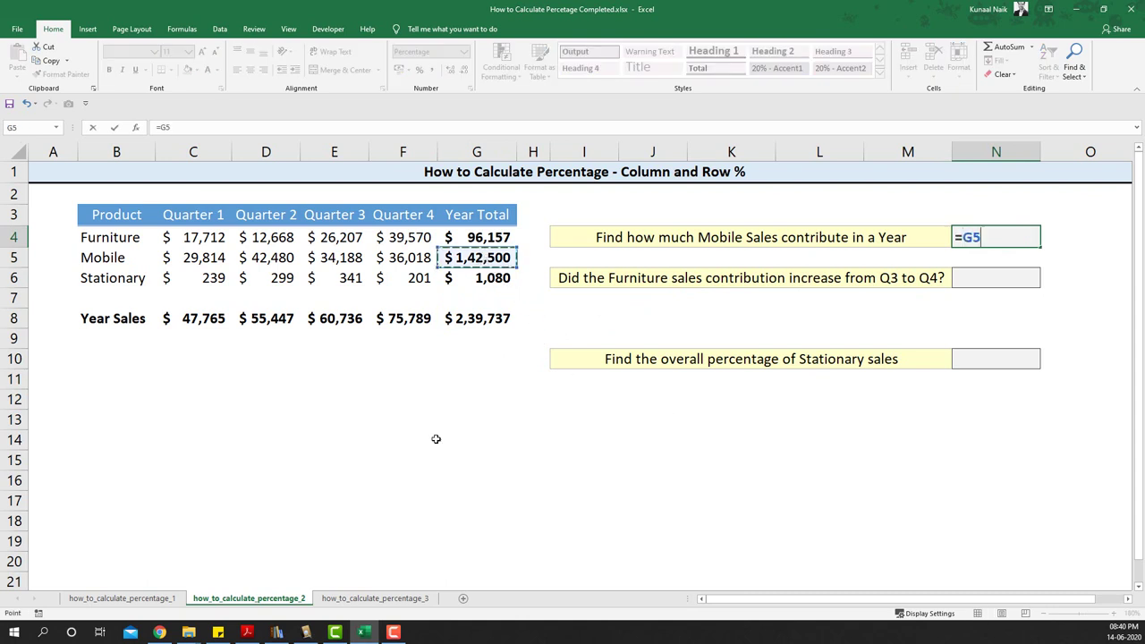
type("/")
left_click(465, 319)
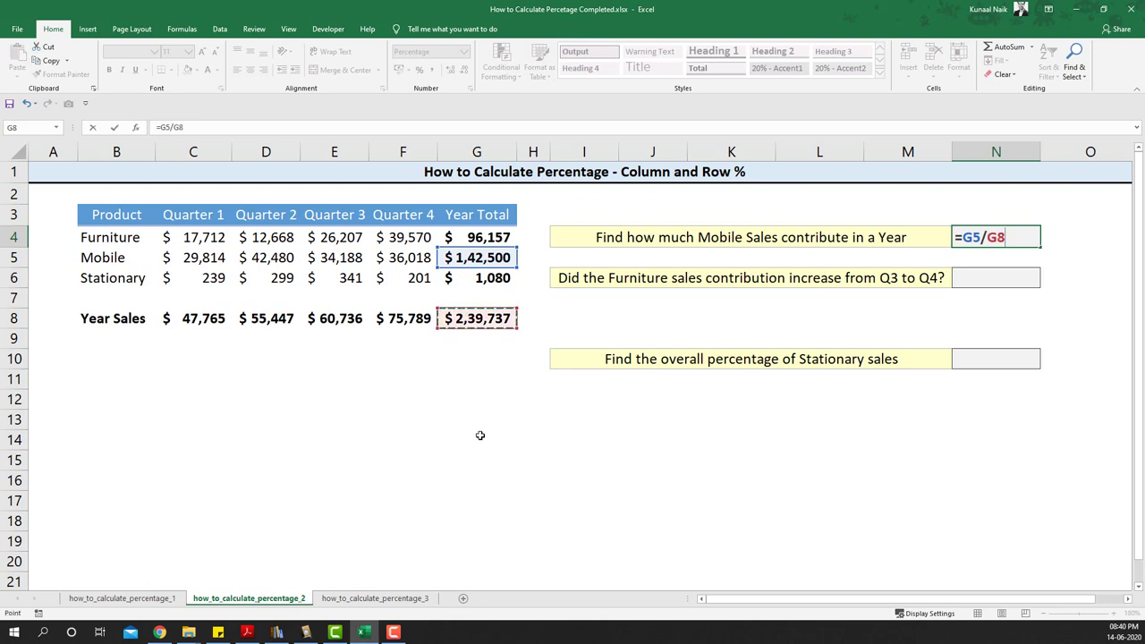
key("Return")
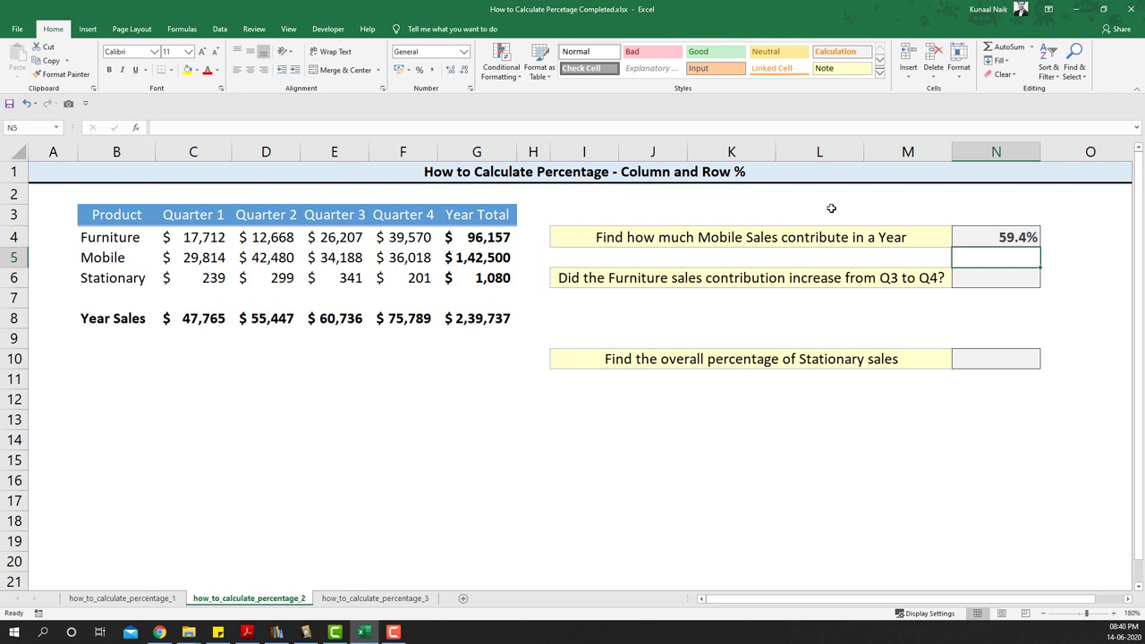
left_click(1010, 240)
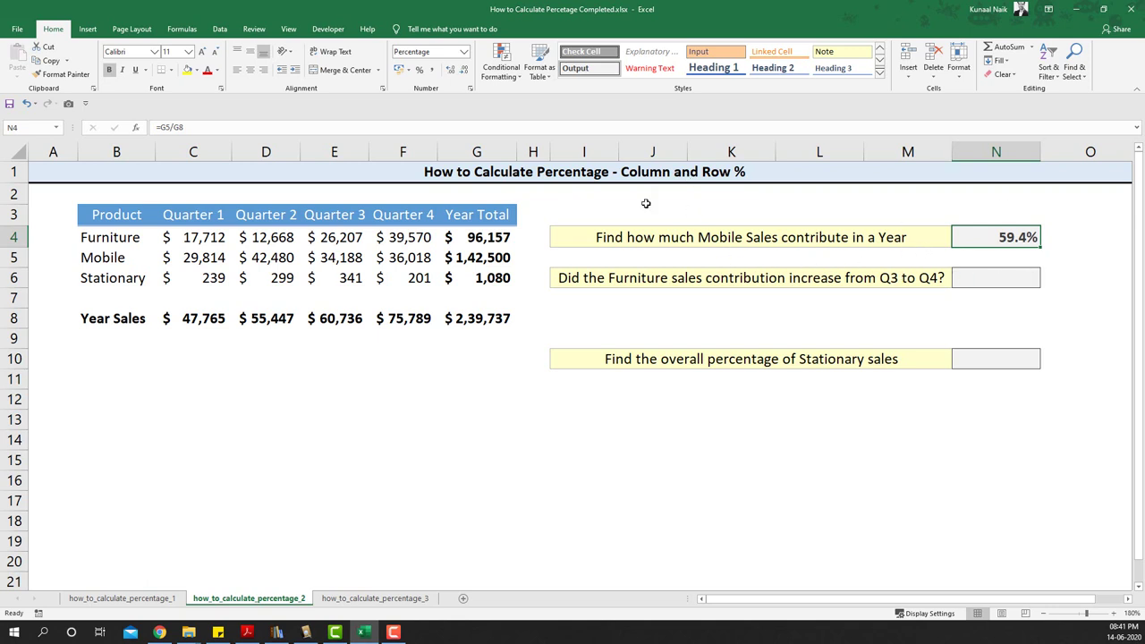
Enter =C4/C8 in C10 and format it as a percentage, 37%
left_click(201, 359)
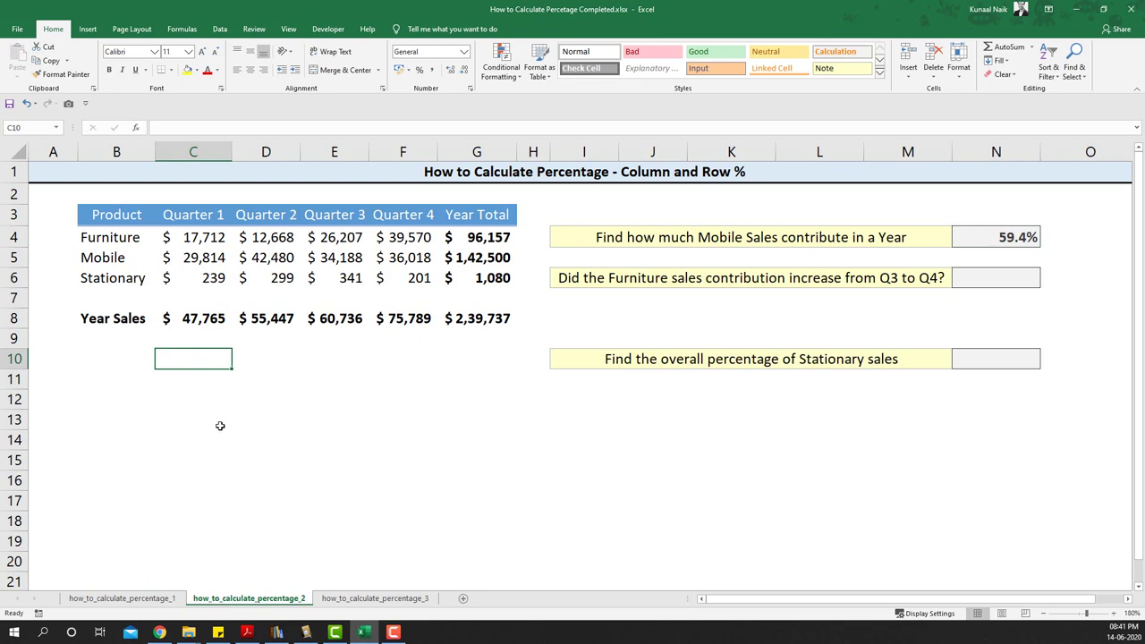
type("=")
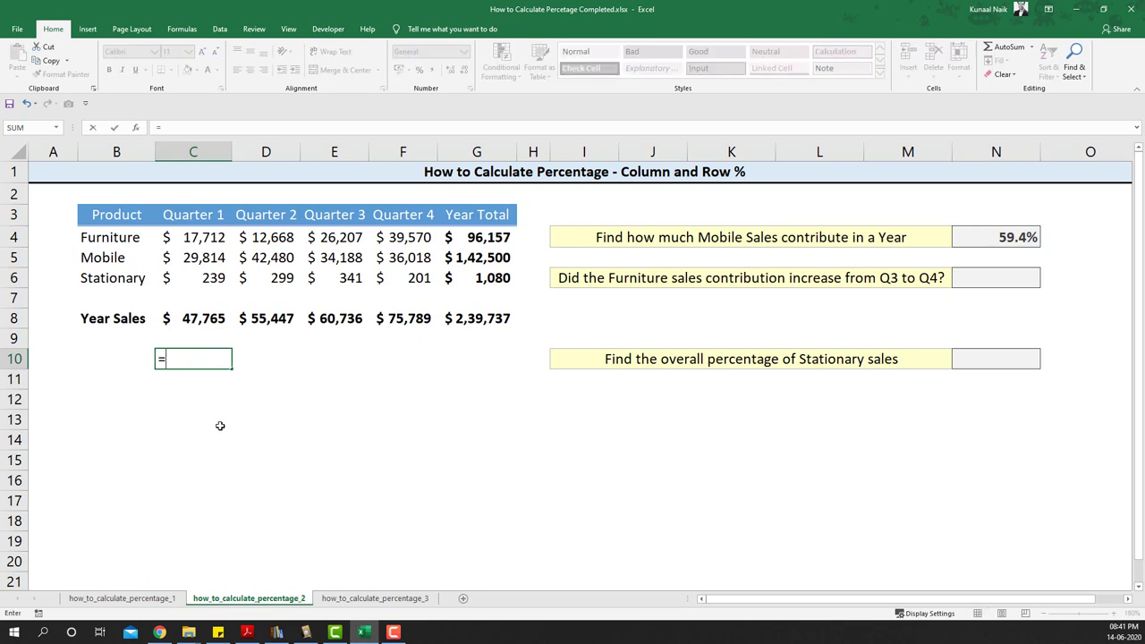
key("Up")
key("Up")
key("Up")
key("Up")
key("Up")
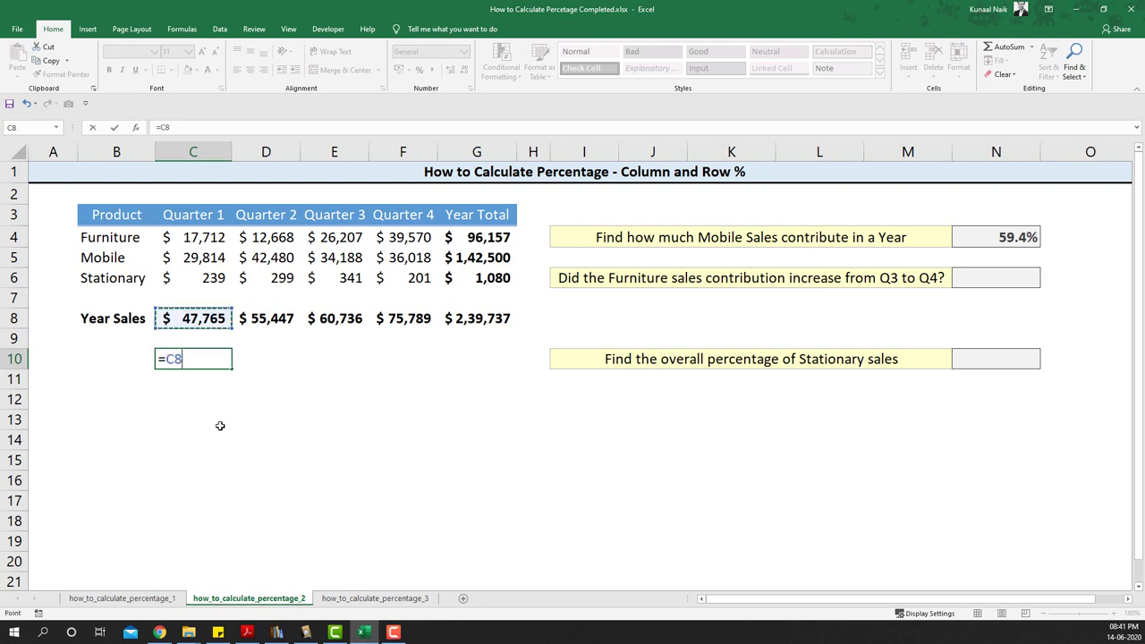
key("Up")
type("/")
key("Up")
key("Up")
key("Up")
key("Up")
key("Down")
key("Down")
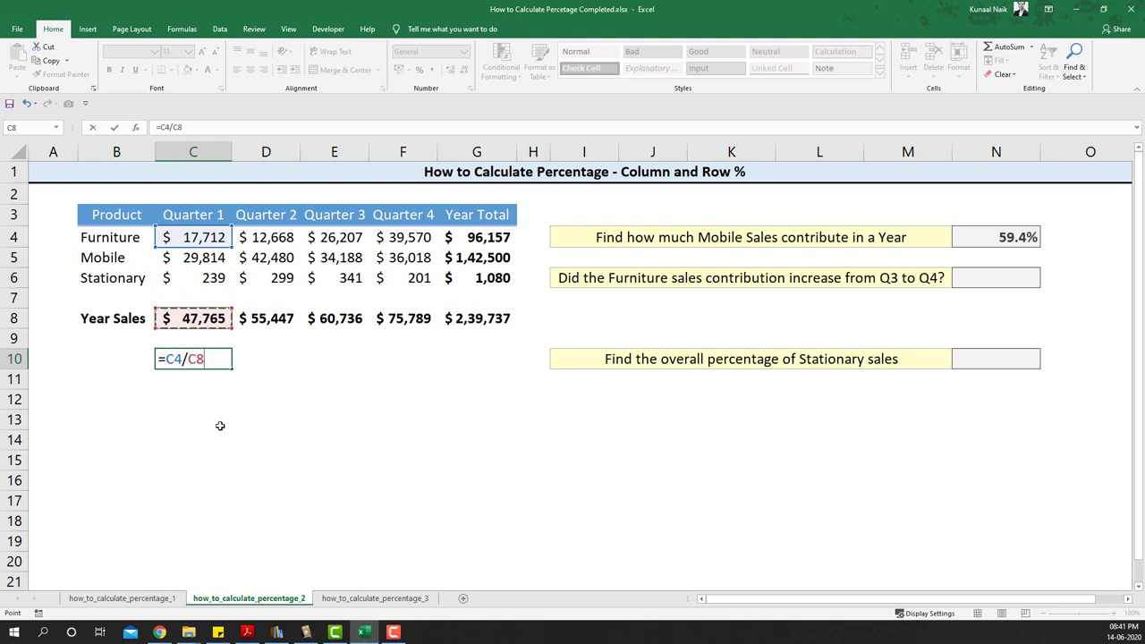
key("Return")
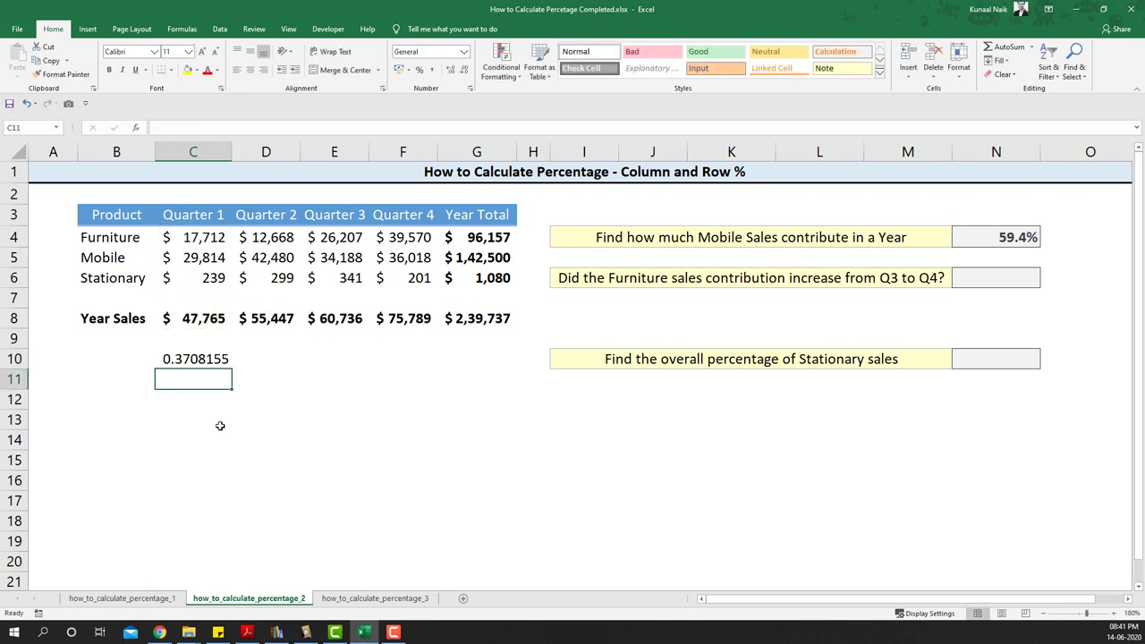
left_click(193, 360)
key("ctrl+shift+5")
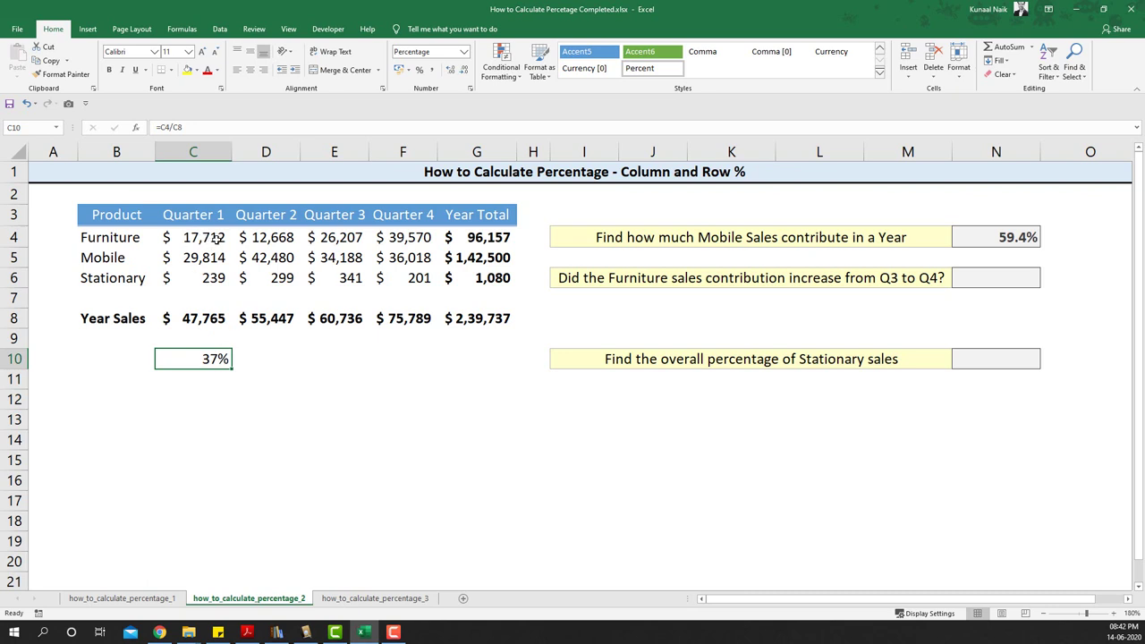
Label cell B10 'Furniture %'
left_click(109, 354)
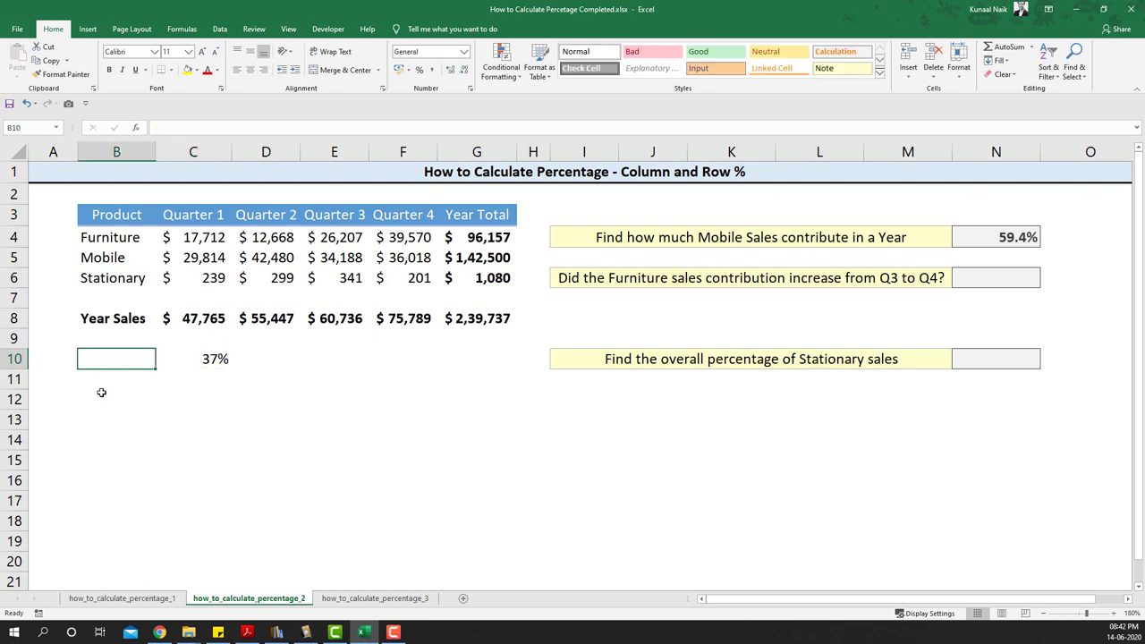
type("Furni")
type("ture ")
type("%")
key("Return")
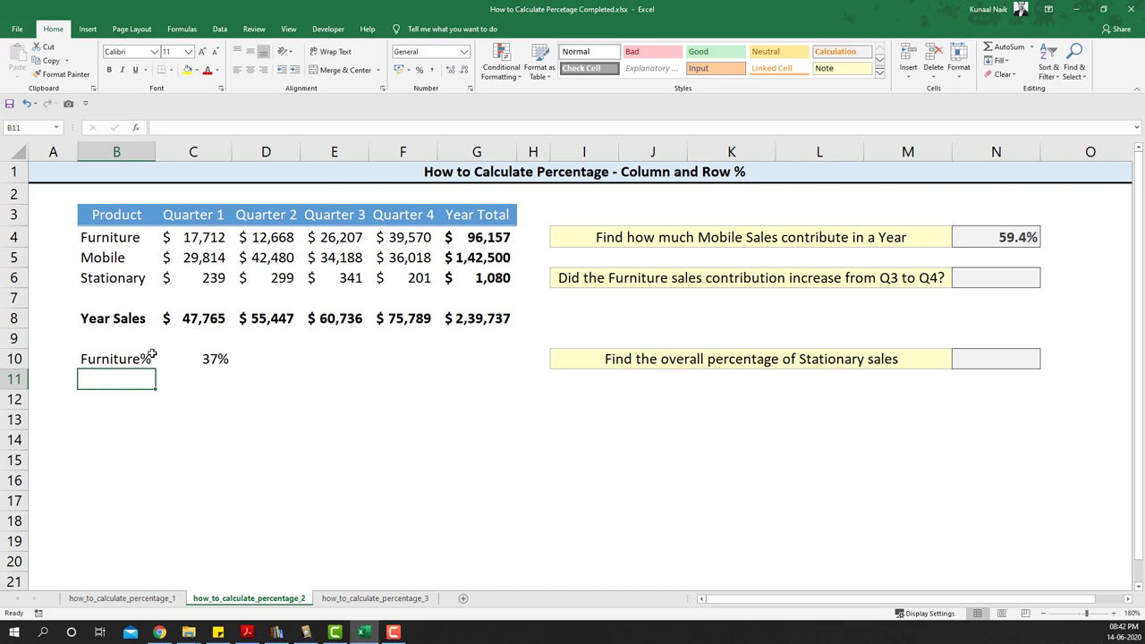
Fill the share formula across to G10, giving 23%, 43%, 52% and 40%
left_click(188, 360)
left_click_drag(231, 370, 480, 363)
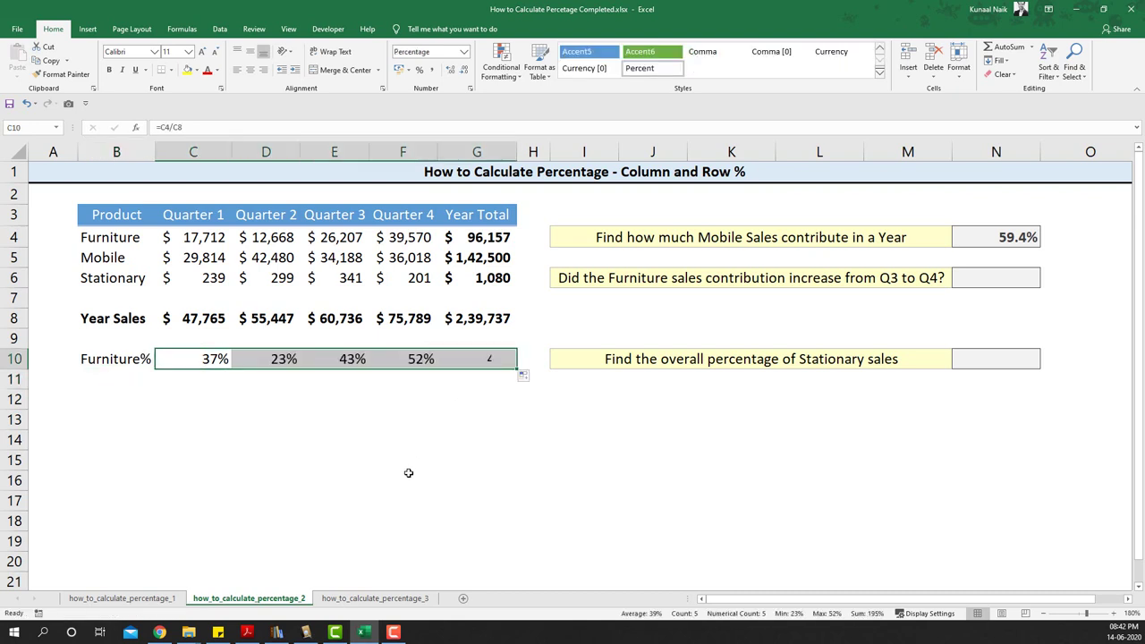
left_click(364, 402)
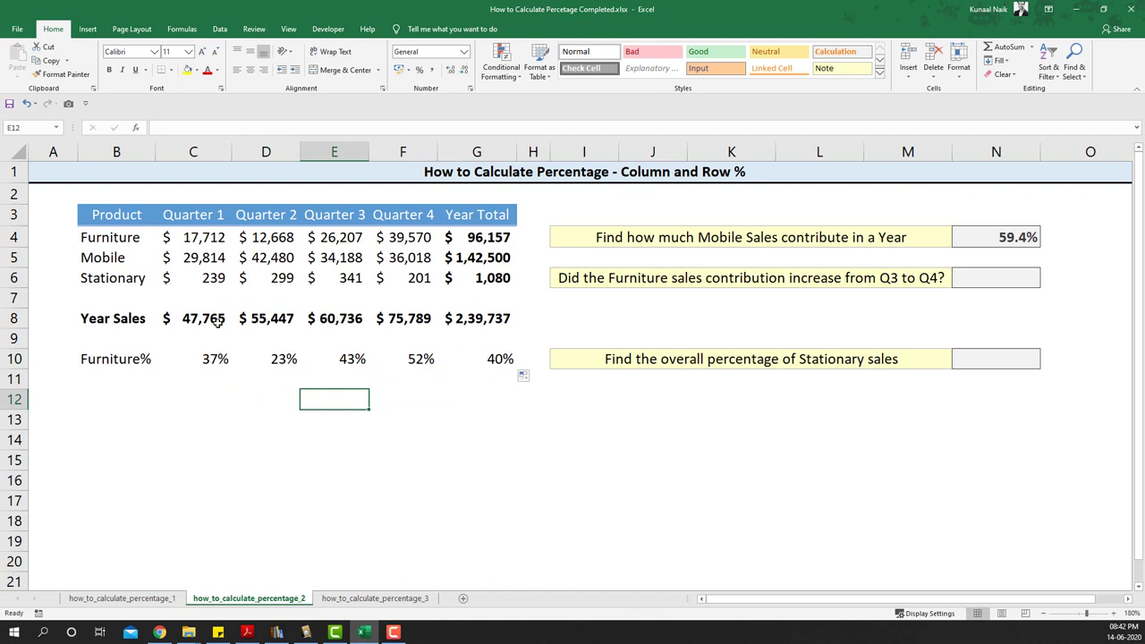
left_click(483, 358)
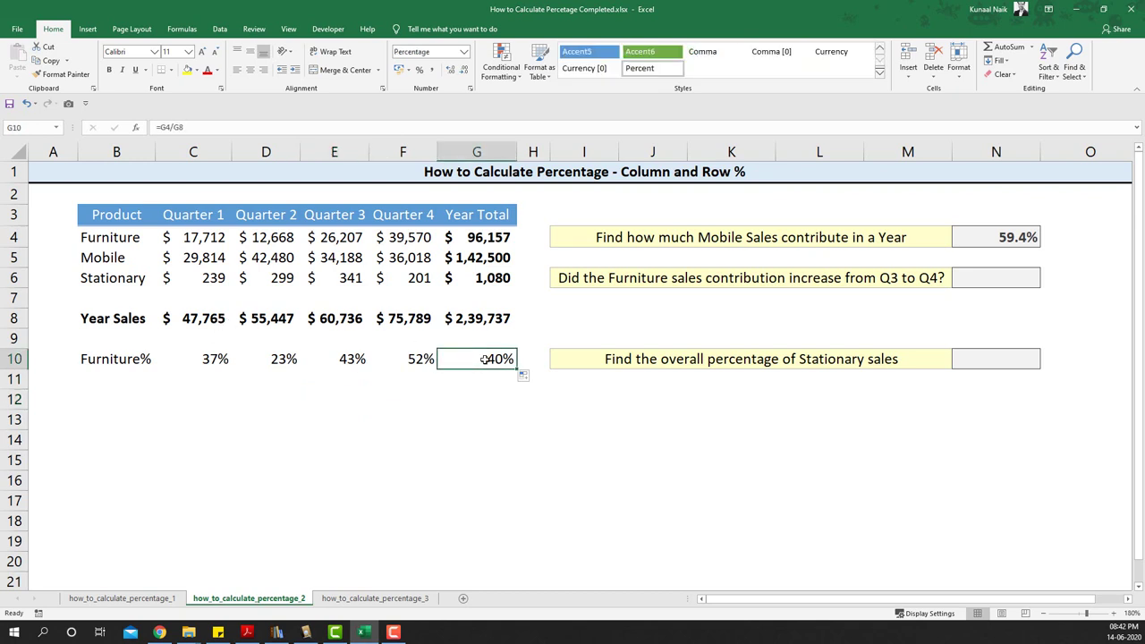
left_click_drag(219, 359, 425, 362)
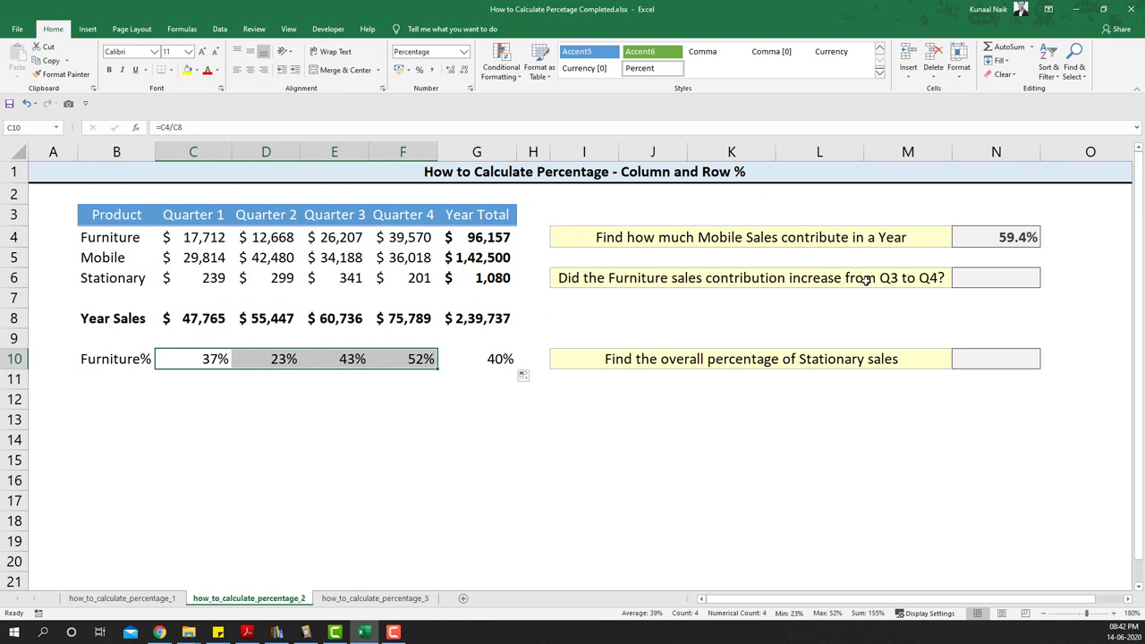
Enter =F10-E10 in N6 to show Furniture's 9% share rise from Q3 to Q4
left_click(965, 279)
type("=")
left_click(407, 362)
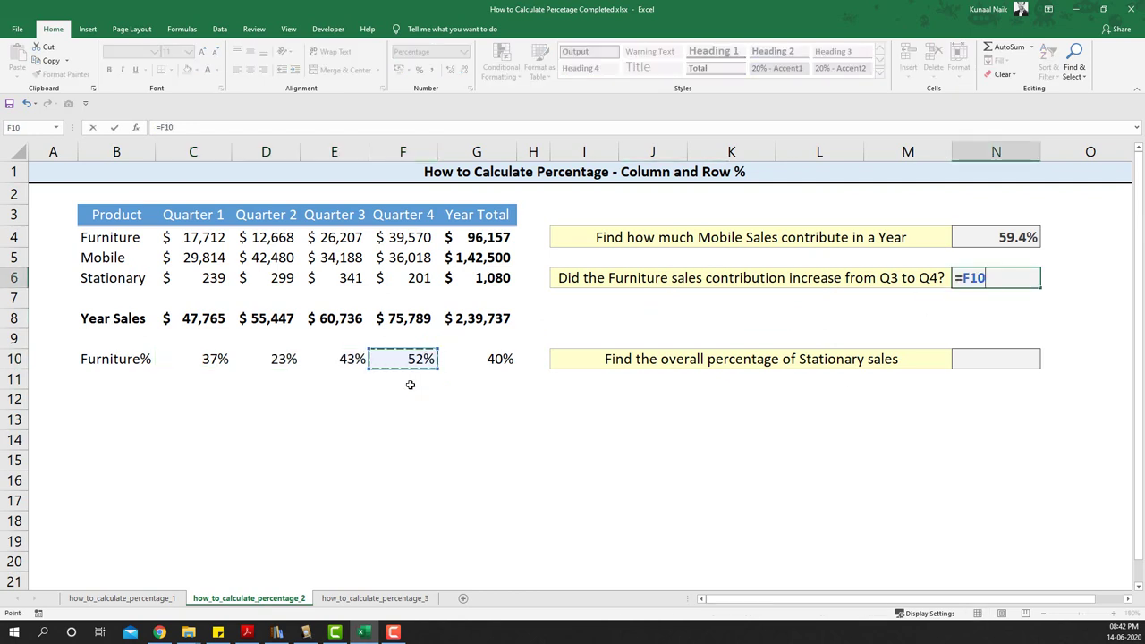
type("-")
left_click(349, 361)
key("Return")
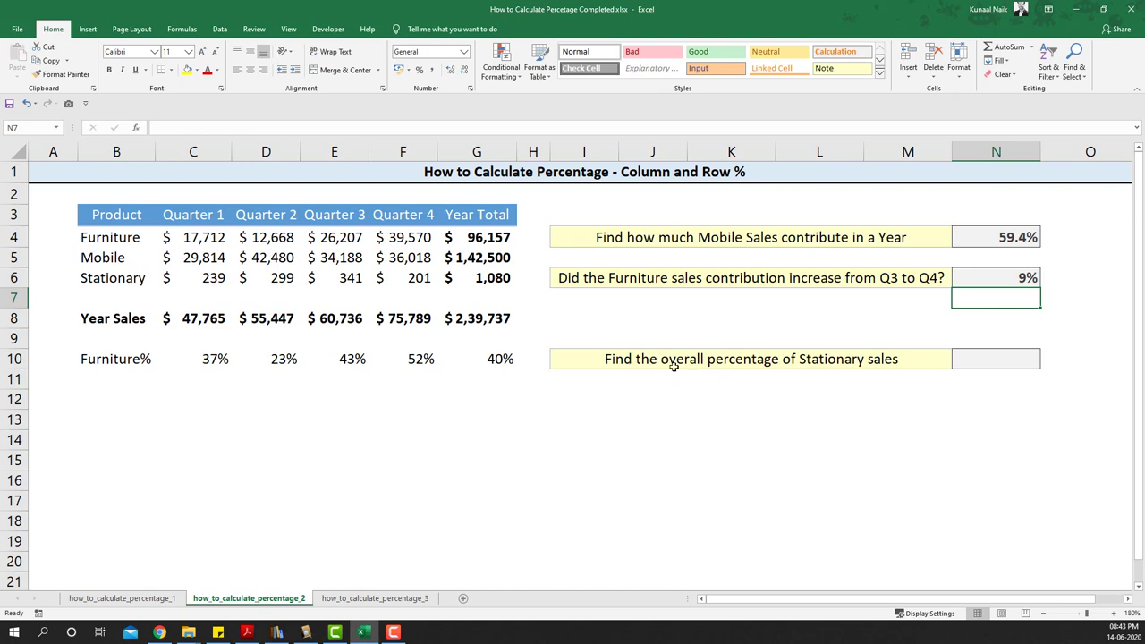
left_click(973, 358)
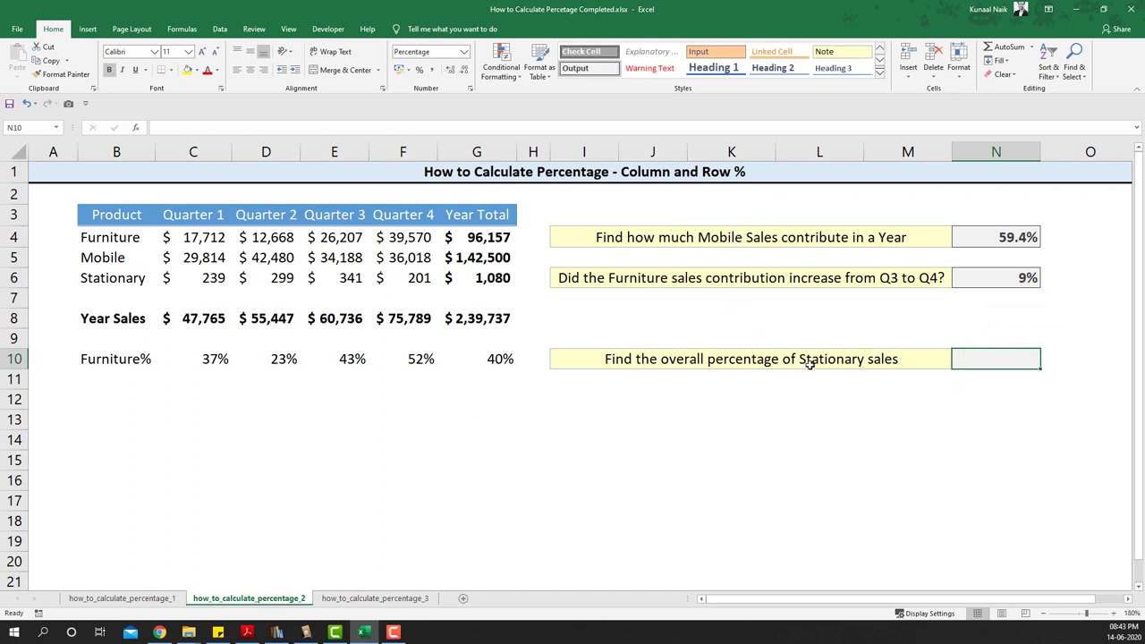
Enter =G6/G8 in N10 to show Stationary's 0.45% share of year sales
type("=")
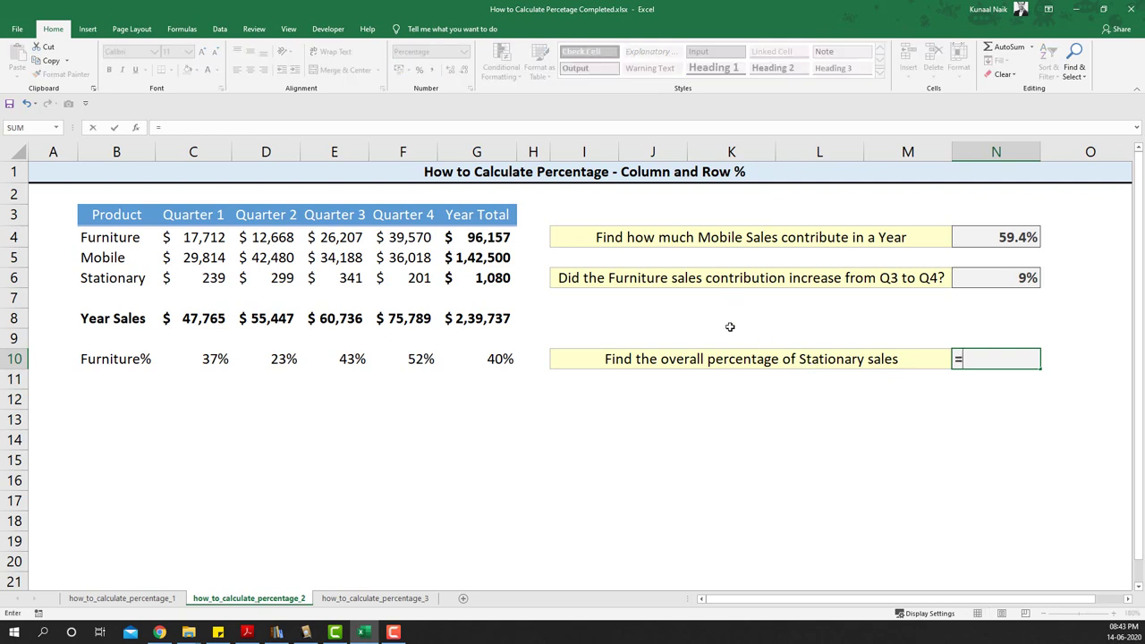
left_click(485, 277)
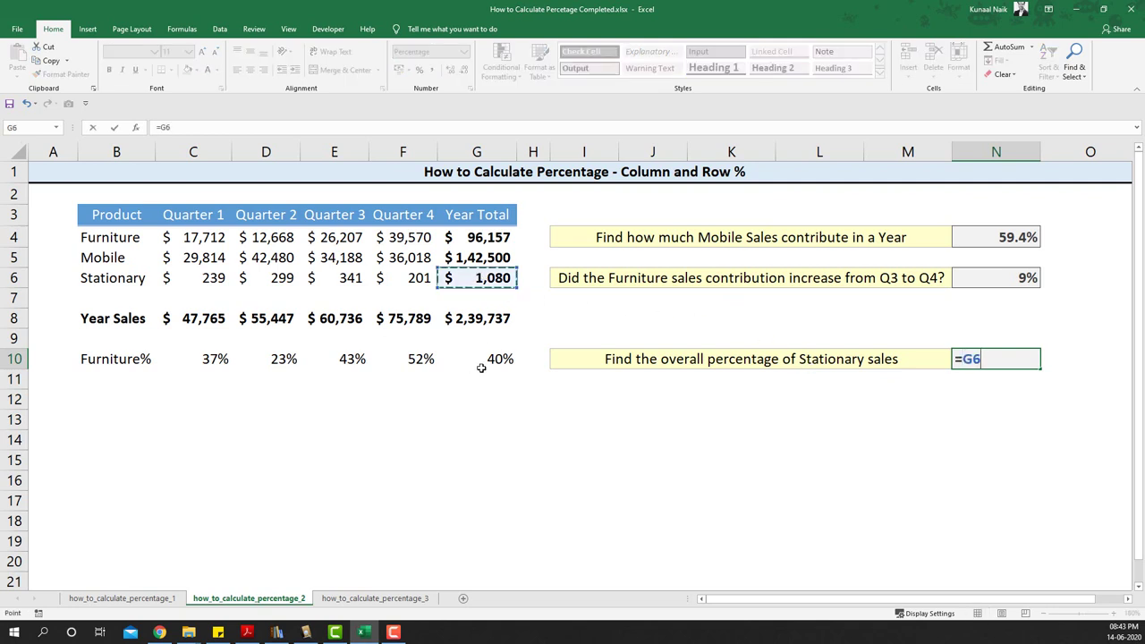
type("/")
left_click(483, 320)
key("Return")
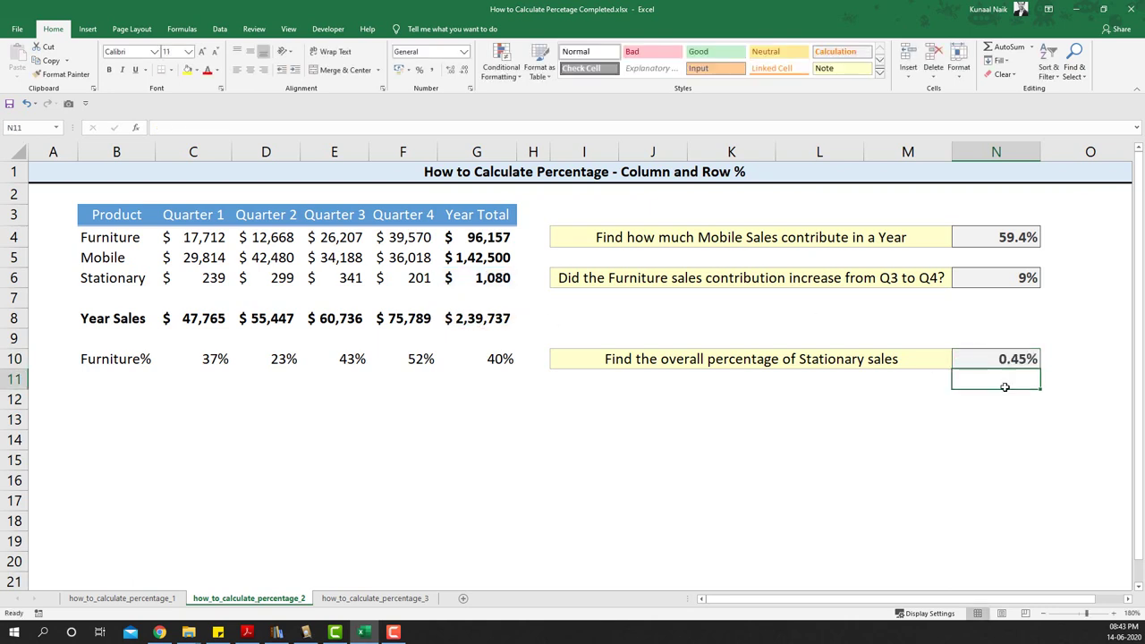
left_click(1000, 358)
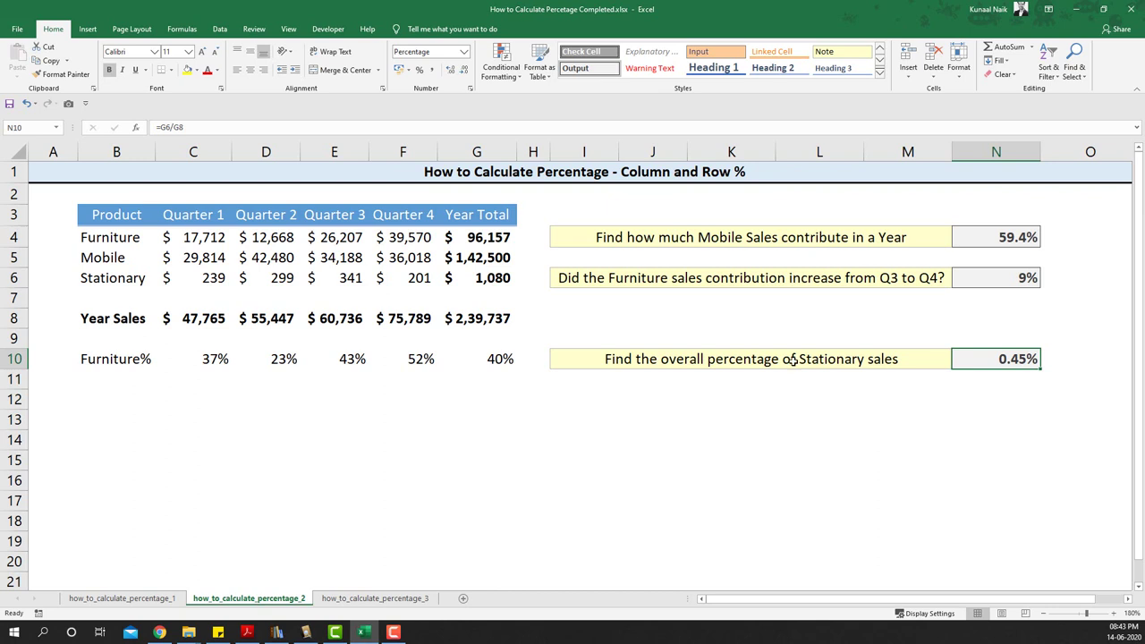
left_click(533, 152)
Insert a blank column at H
right_click(533, 152)
left_click(573, 236)
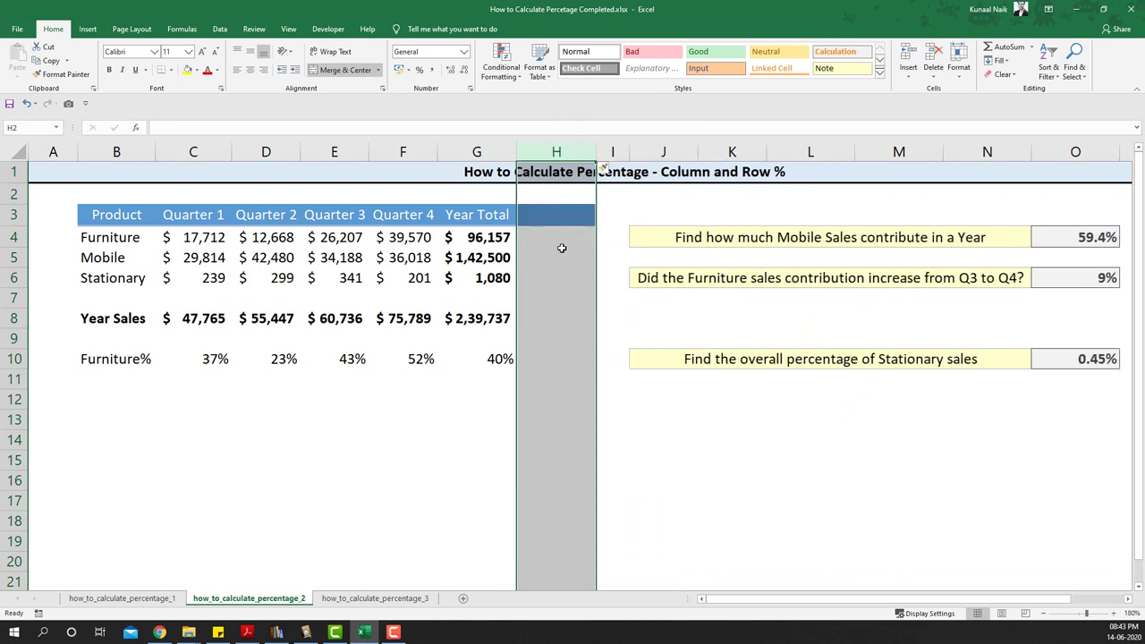
left_click(543, 237)
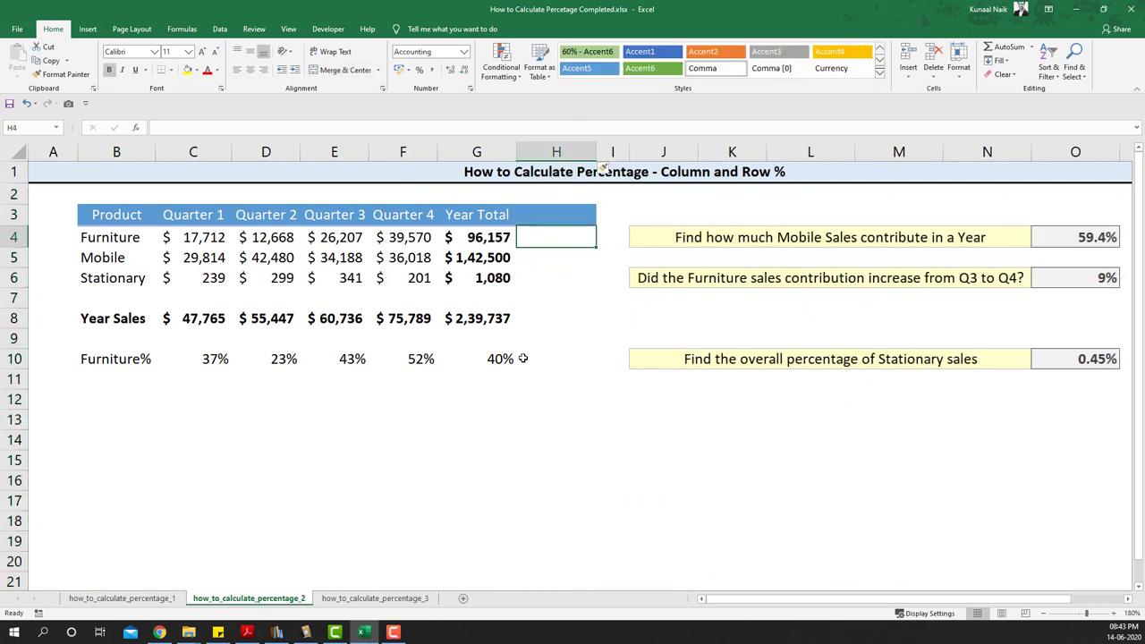
Enter =F4/G4 in H4 and apply Percent Style, showing 41%
type("=")
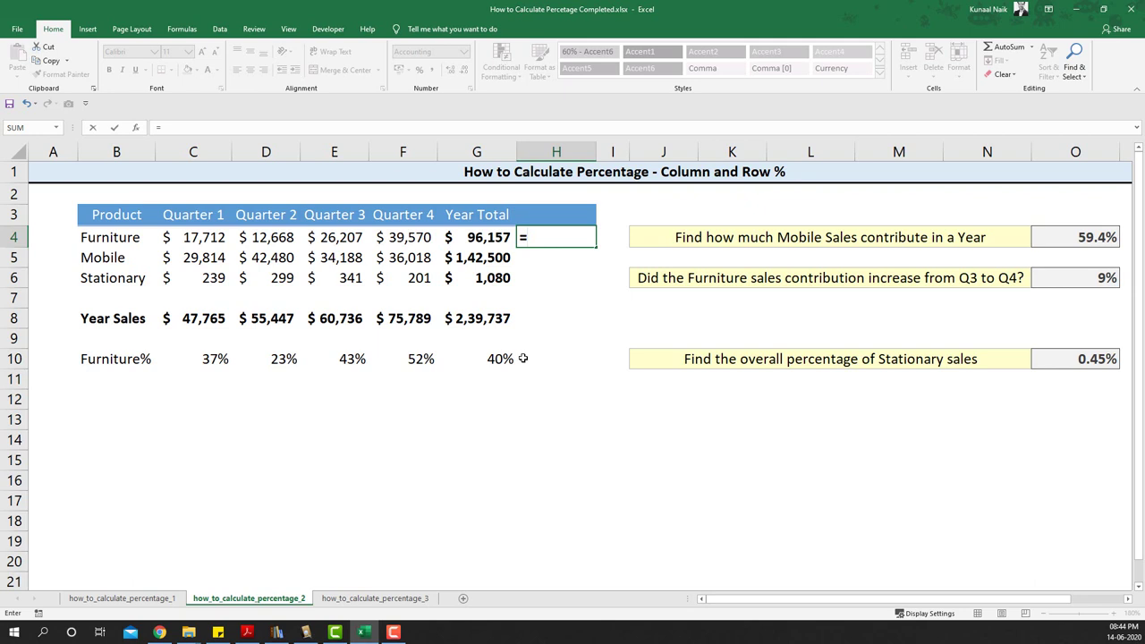
key("Left")
key("BackSpace")
key("BackSpace")
key("Left")
key("Left")
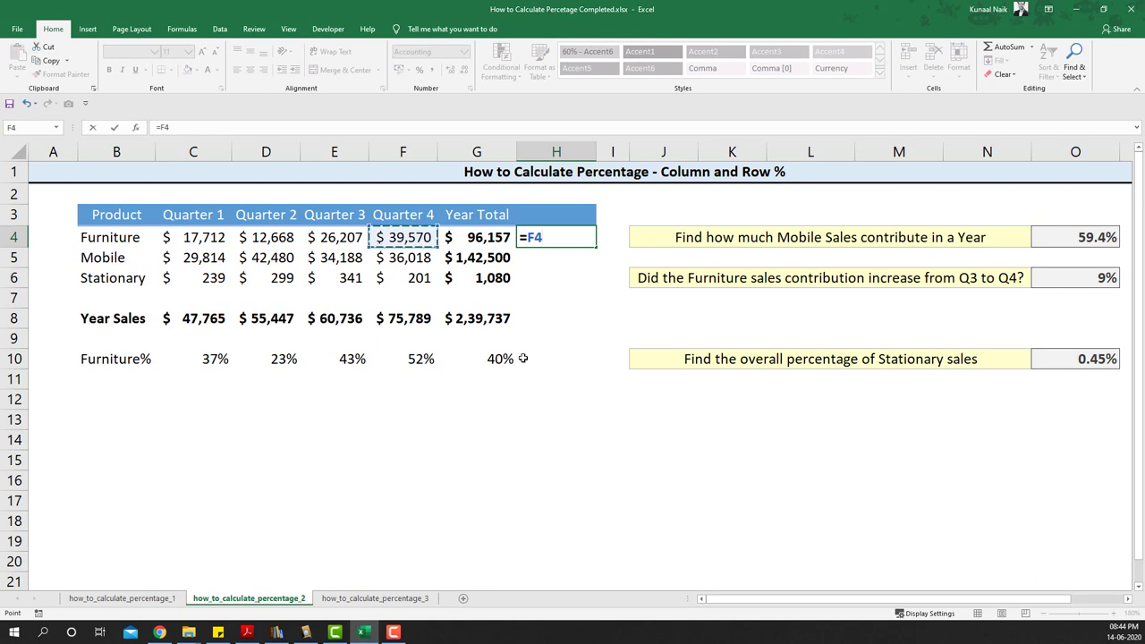
type("/")
key("Left")
key("Return")
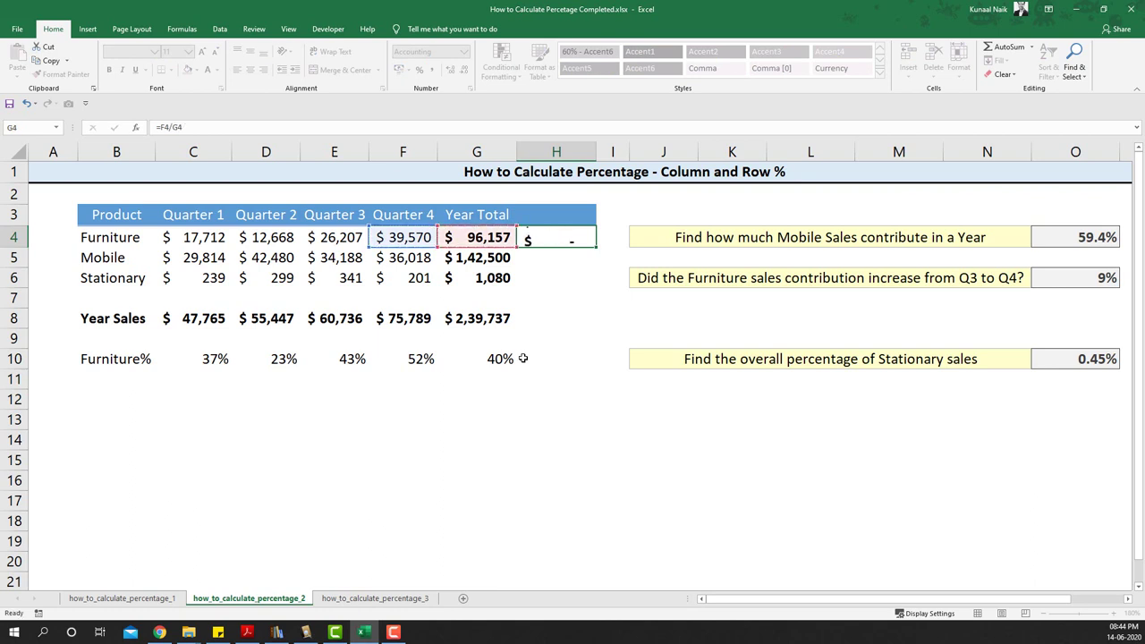
key("Up")
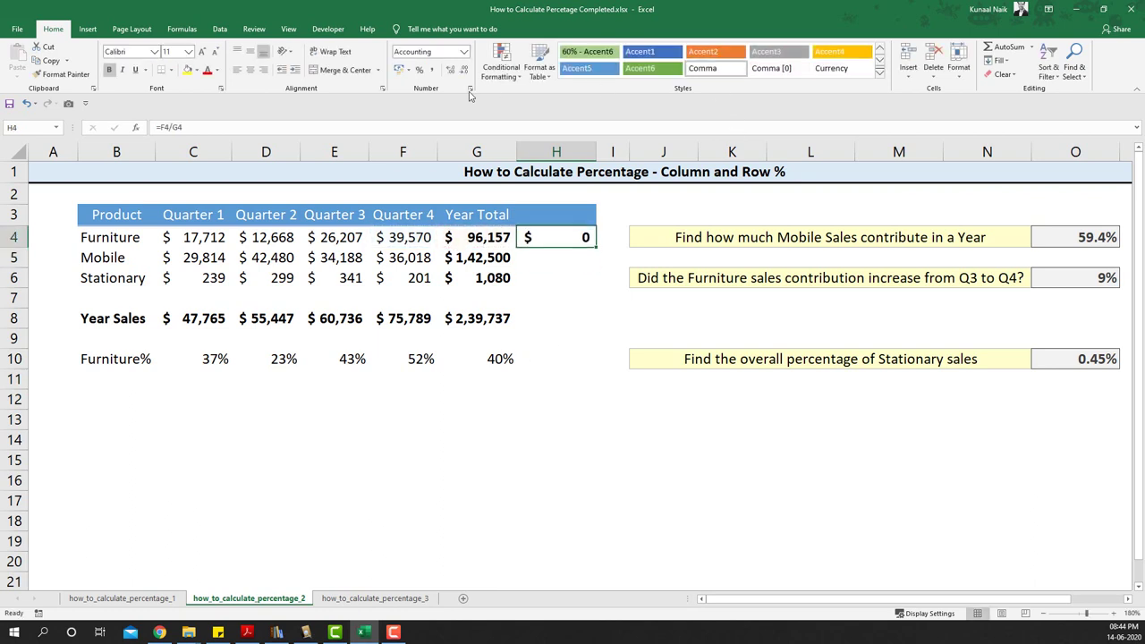
left_click(419, 70)
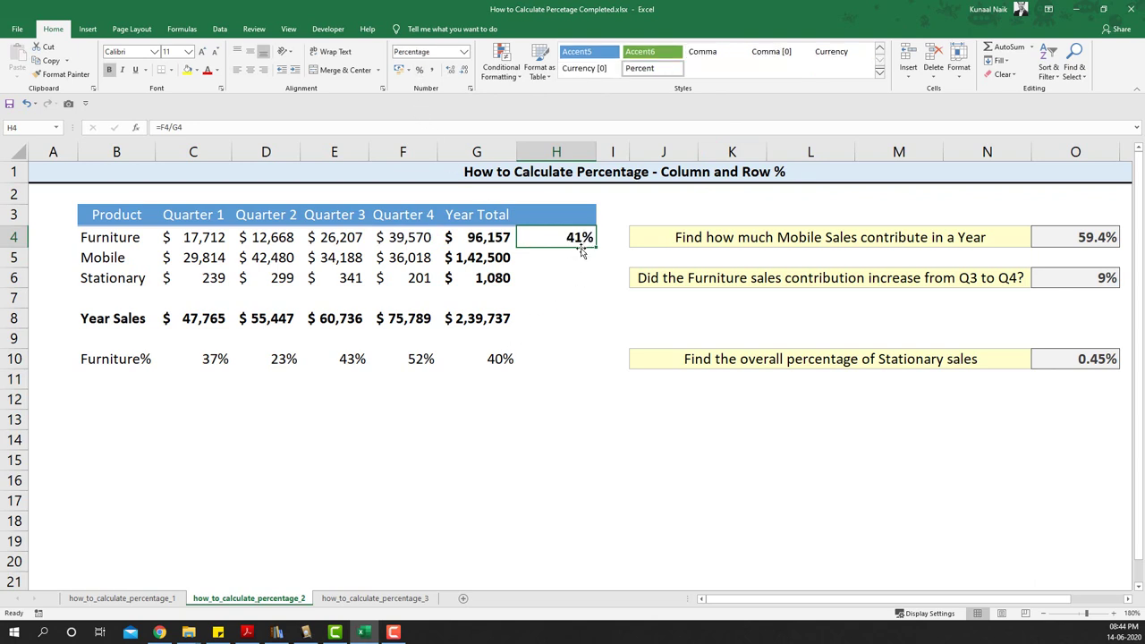
key("Up")
Head column H 'QTR%', then rename the header to 'QTR4%'
type("QTR%")
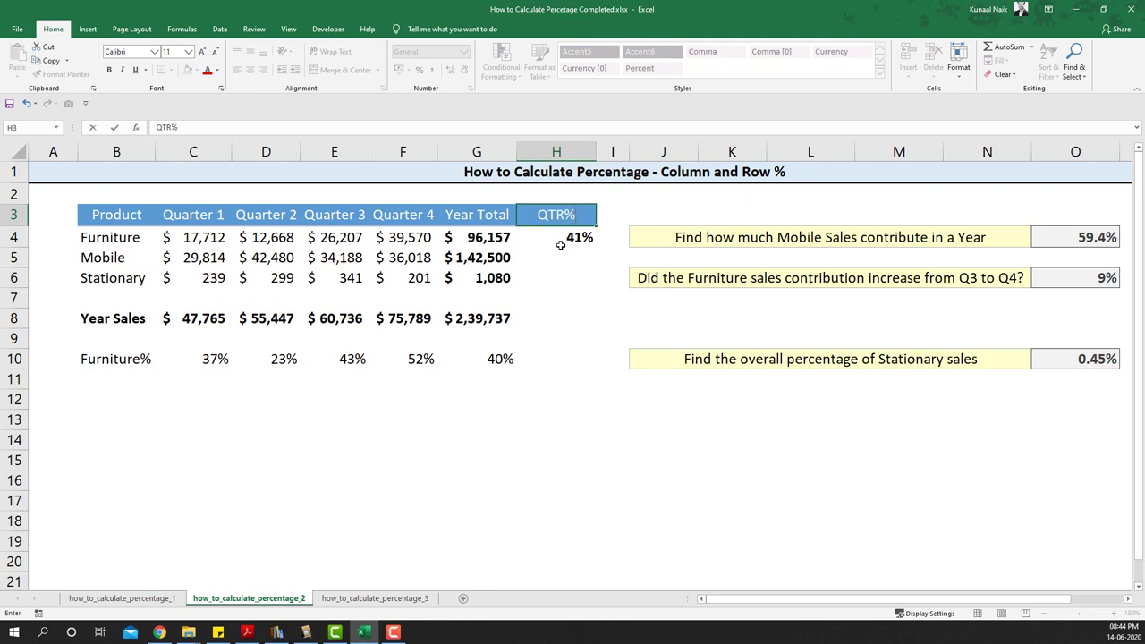
key("Return")
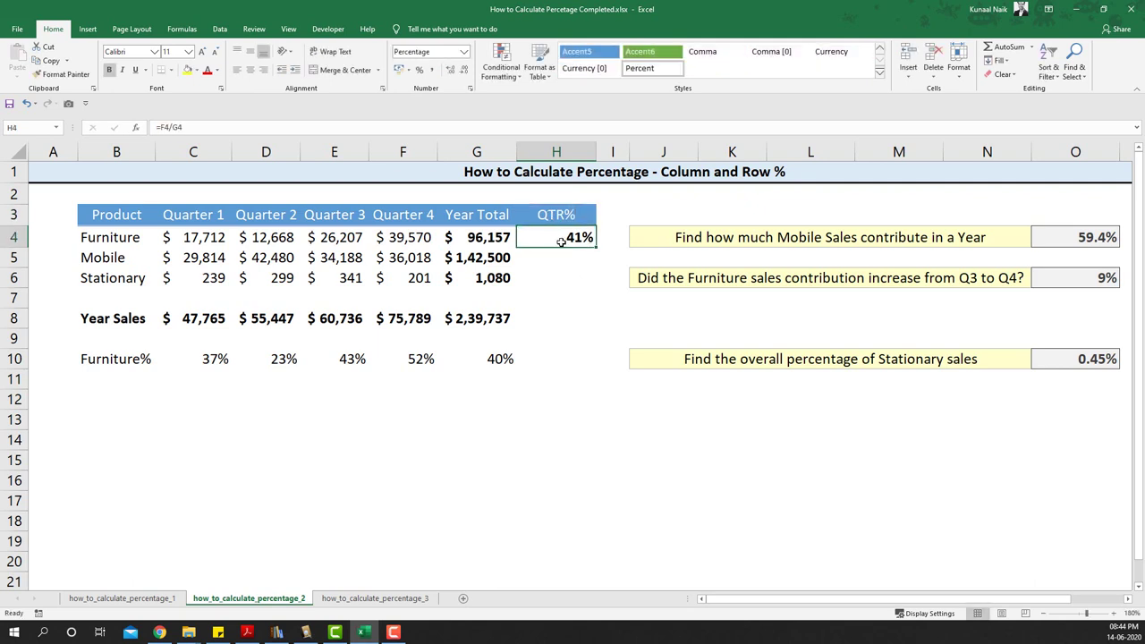
double_click(567, 215)
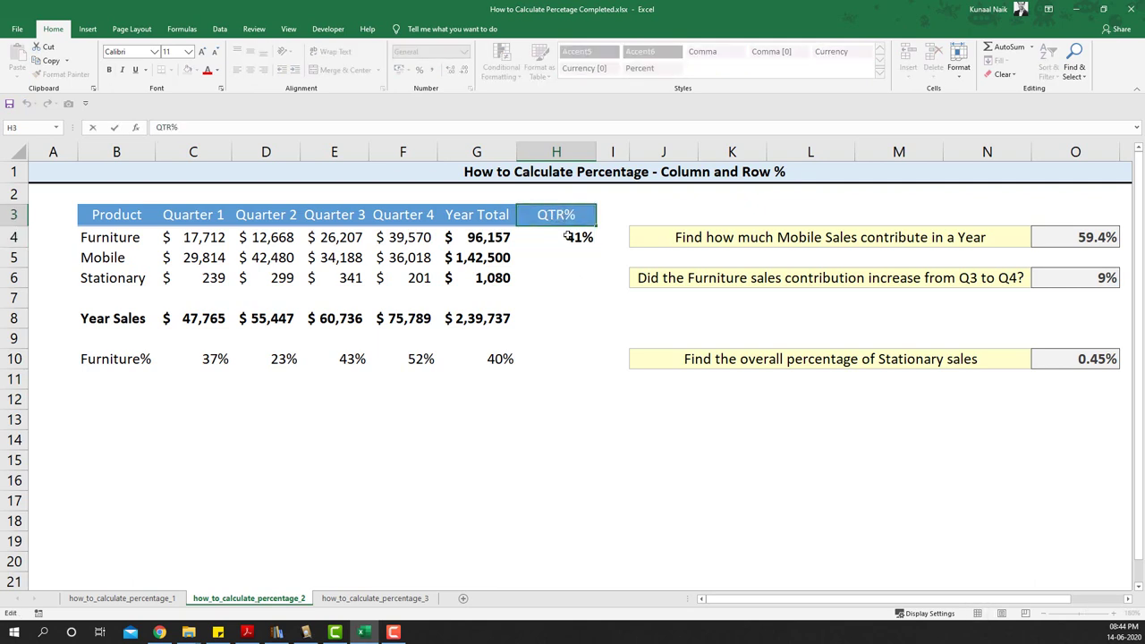
type("4")
key("Return")
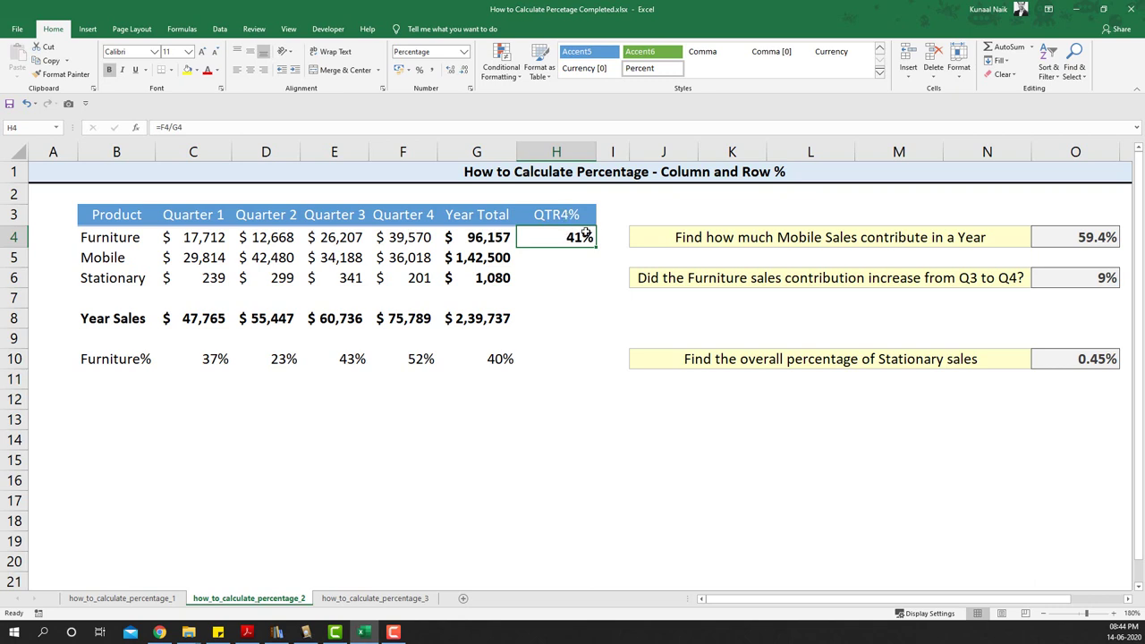
Fill the Quarter 4 share down to H6: Mobile 25%, Stationary 19%
left_click_drag(595, 250, 594, 279)
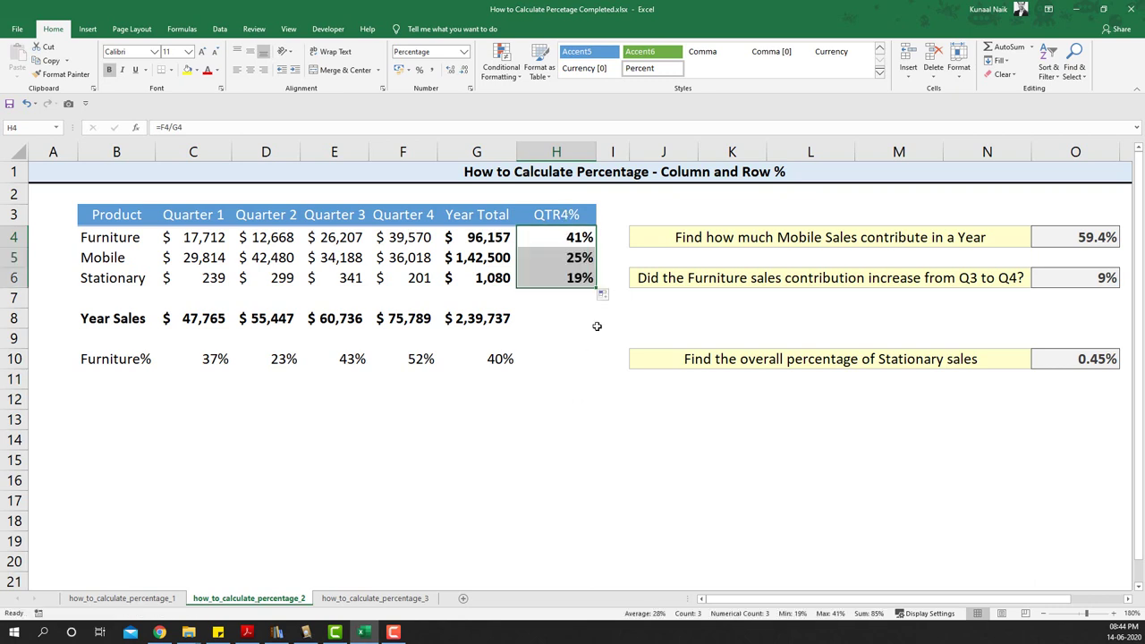
left_click(559, 237)
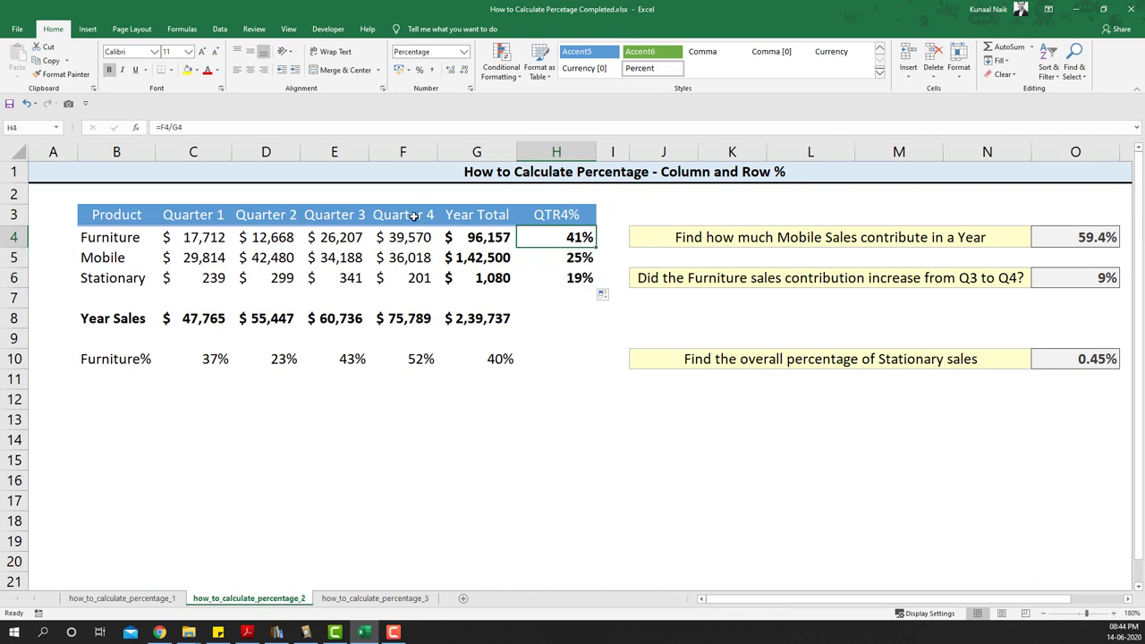
left_click_drag(412, 216, 398, 279)
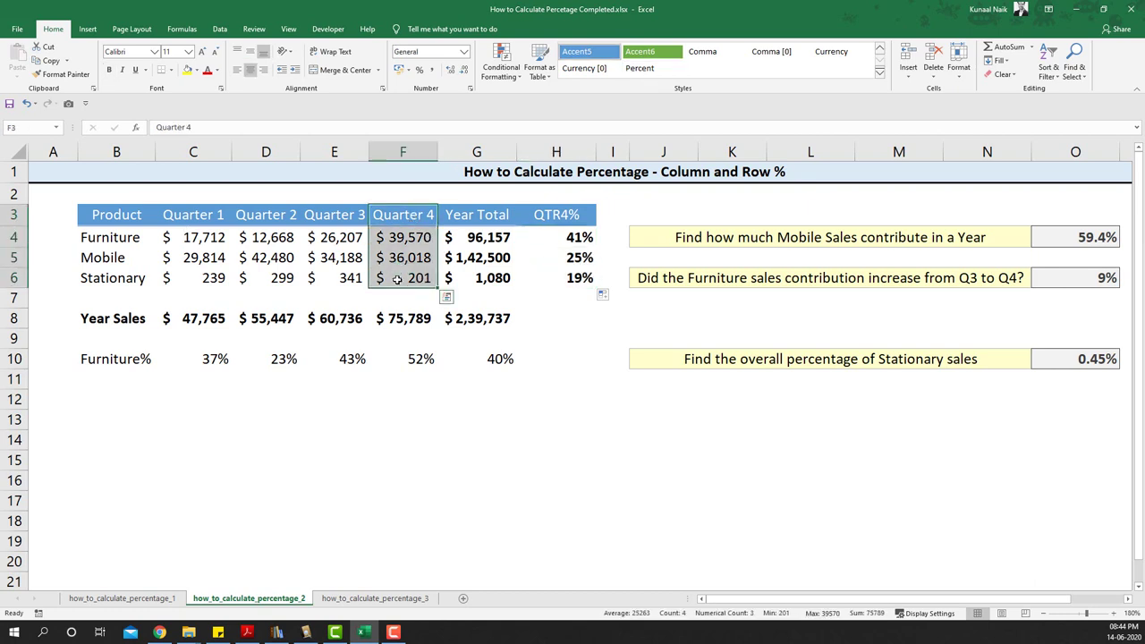
left_click(535, 257)
left_click(556, 278)
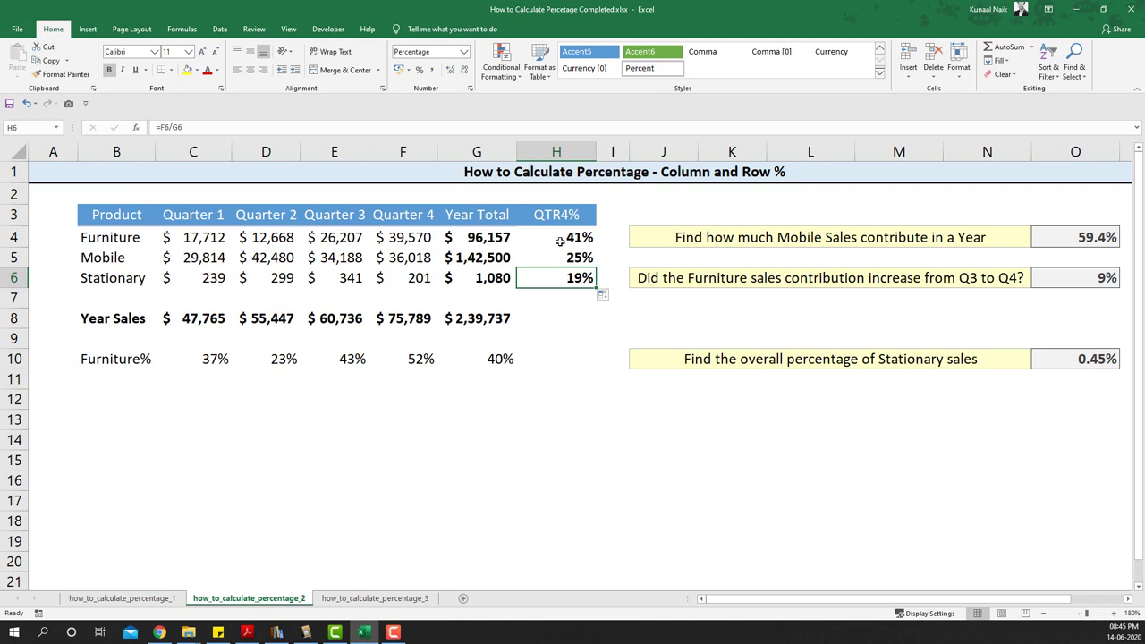
left_click_drag(143, 361, 561, 345)
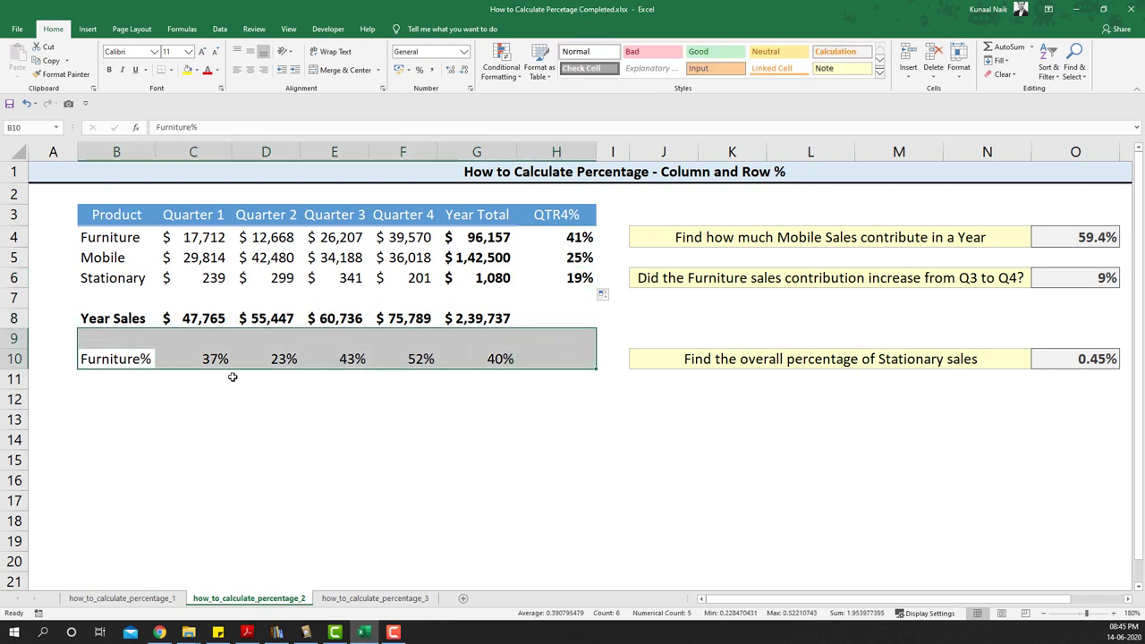
left_click(208, 359)
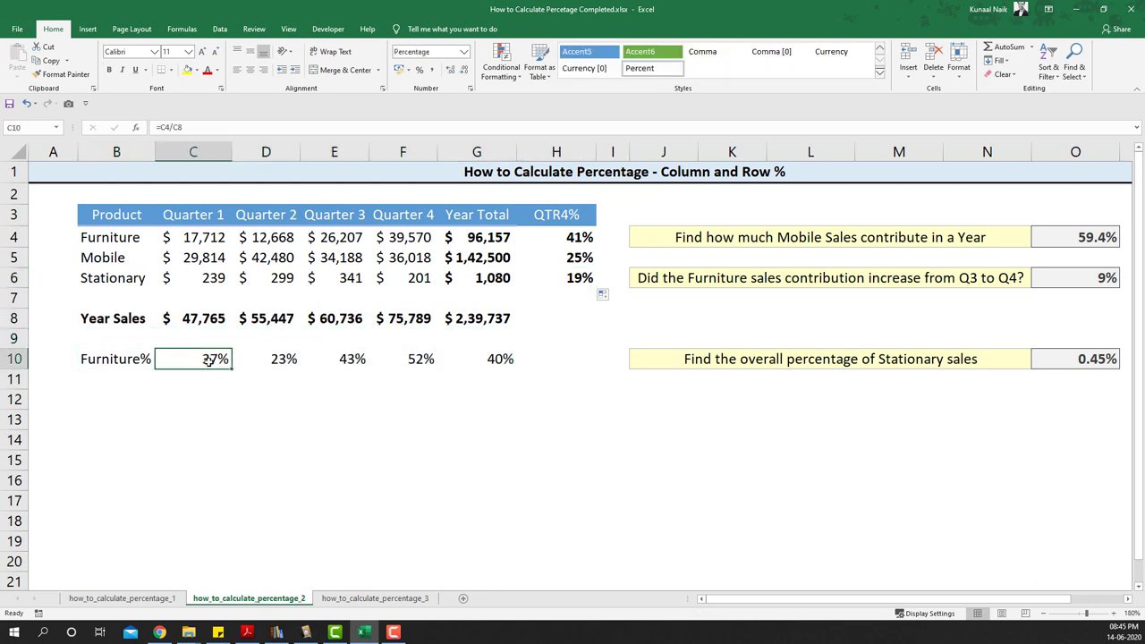
left_click(132, 242)
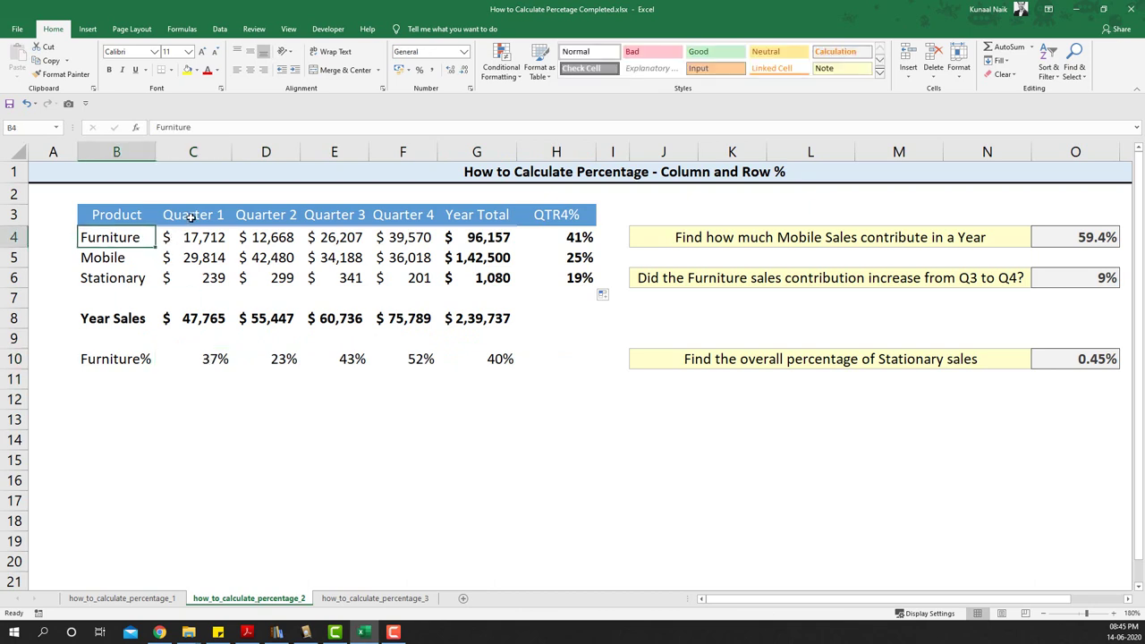